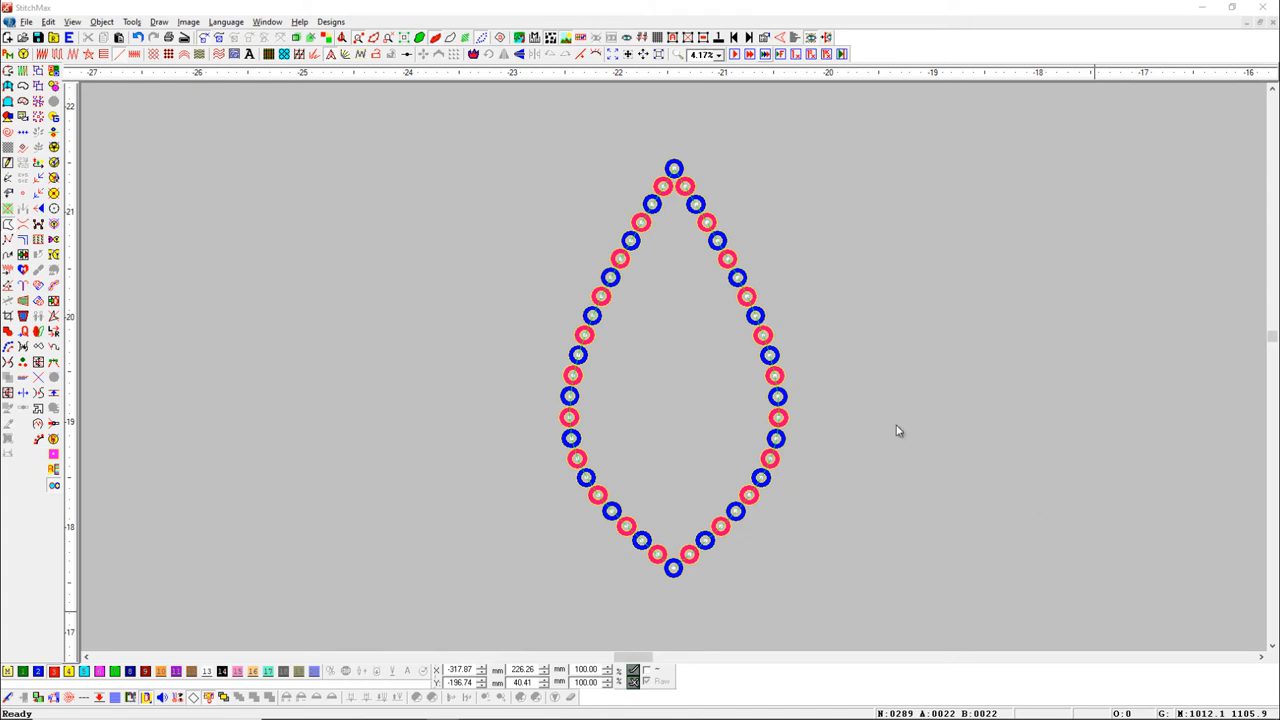
Step: Rotate the teardrop bead outline clockwise in 15° increments until its tip points right, then clear the selection
{"action": "left_click", "coordinate": [777, 375]}
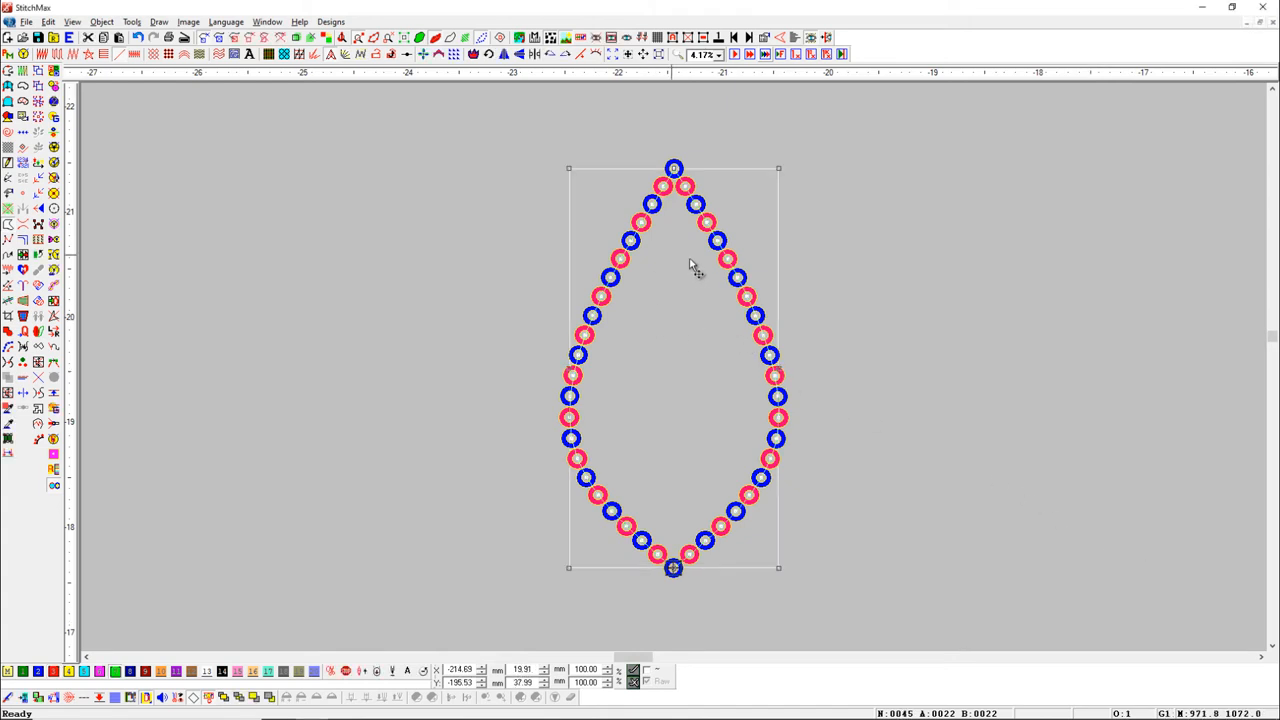
{"action": "left_click", "coordinate": [488, 55]}
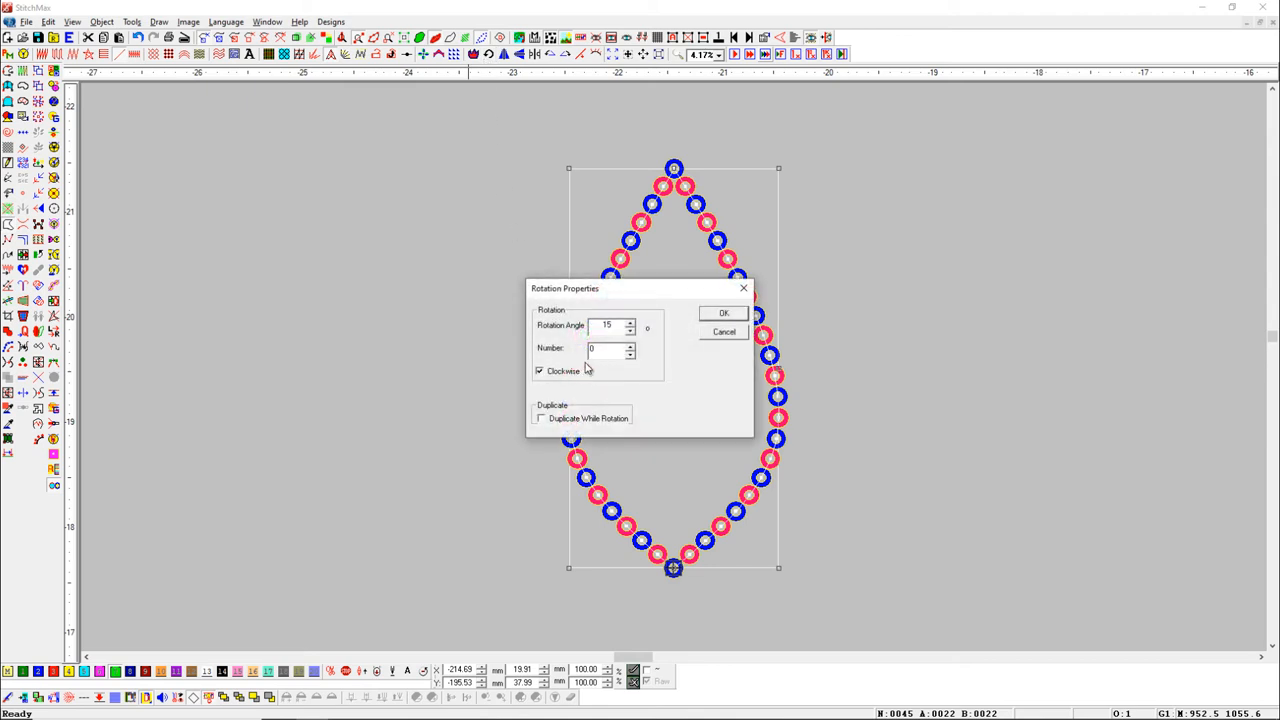
{"action": "left_click", "coordinate": [715, 316]}
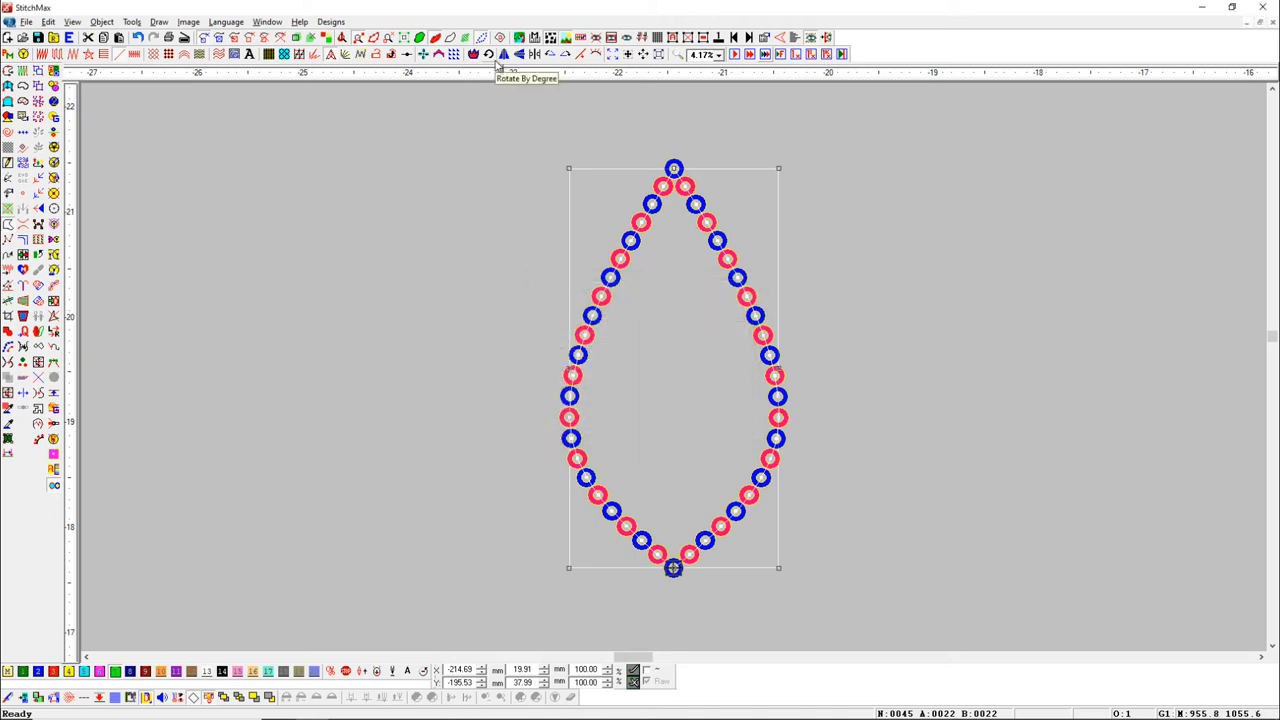
{"action": "left_click", "coordinate": [489, 55]}
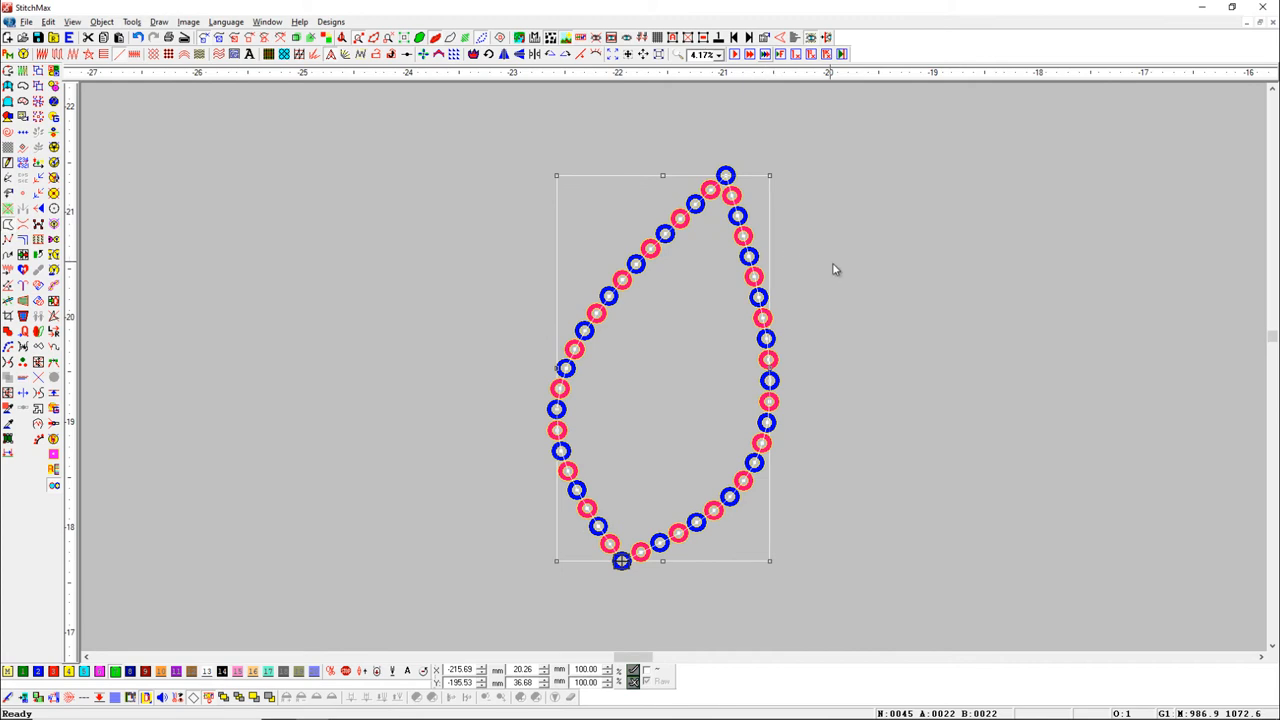
{"action": "left_click", "coordinate": [487, 55]}
{"action": "left_click", "coordinate": [488, 55]}
{"action": "left_click", "coordinate": [488, 55]}
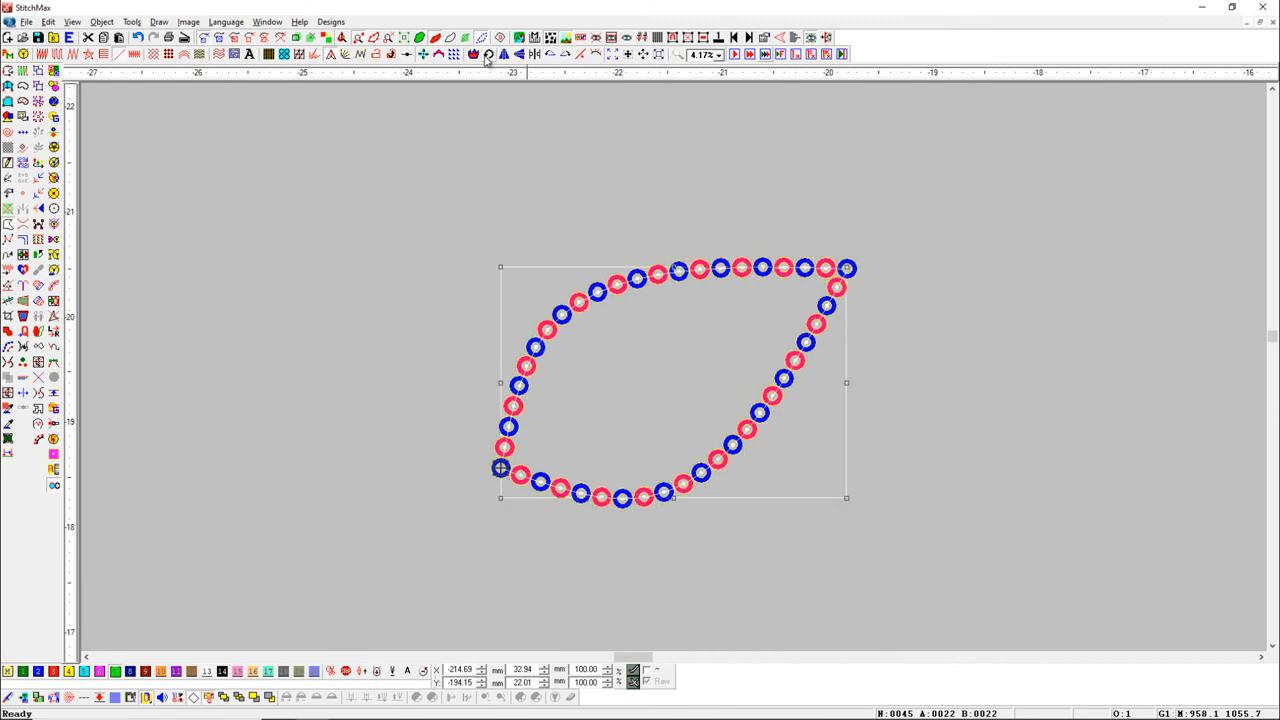
{"action": "left_click", "coordinate": [488, 55]}
{"action": "left_click", "coordinate": [488, 55]}
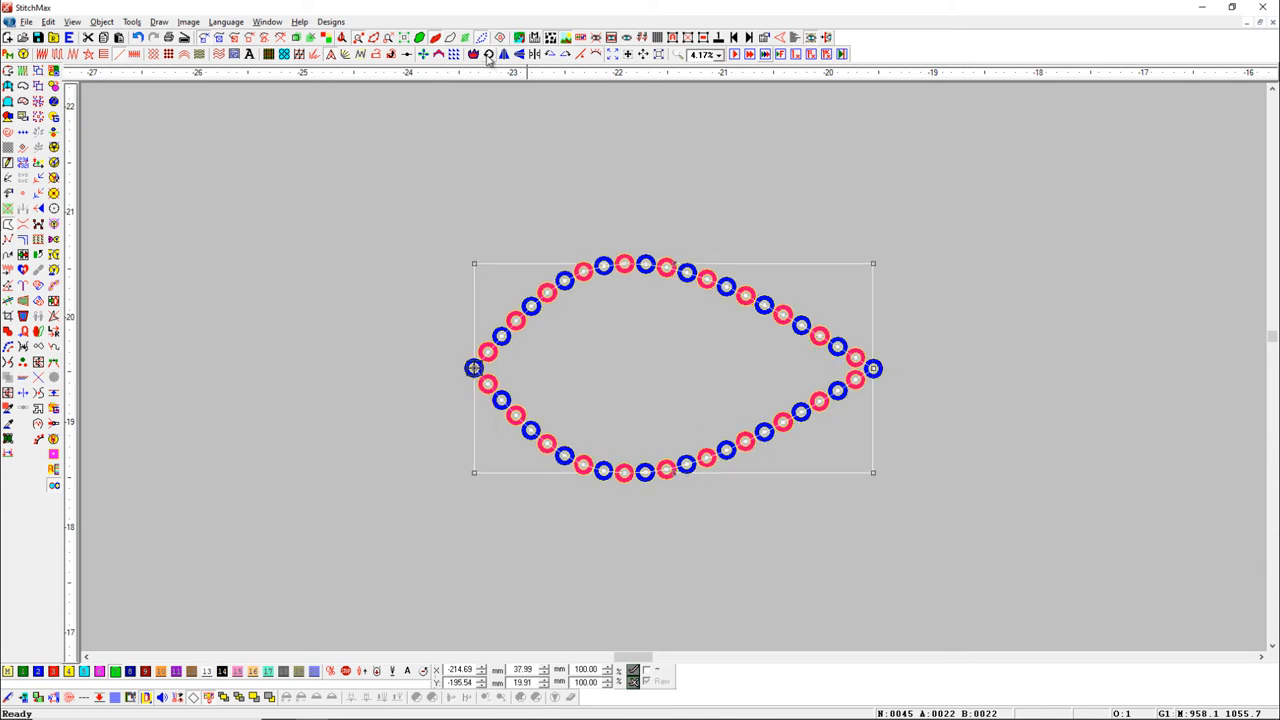
{"action": "left_click", "coordinate": [532, 126]}
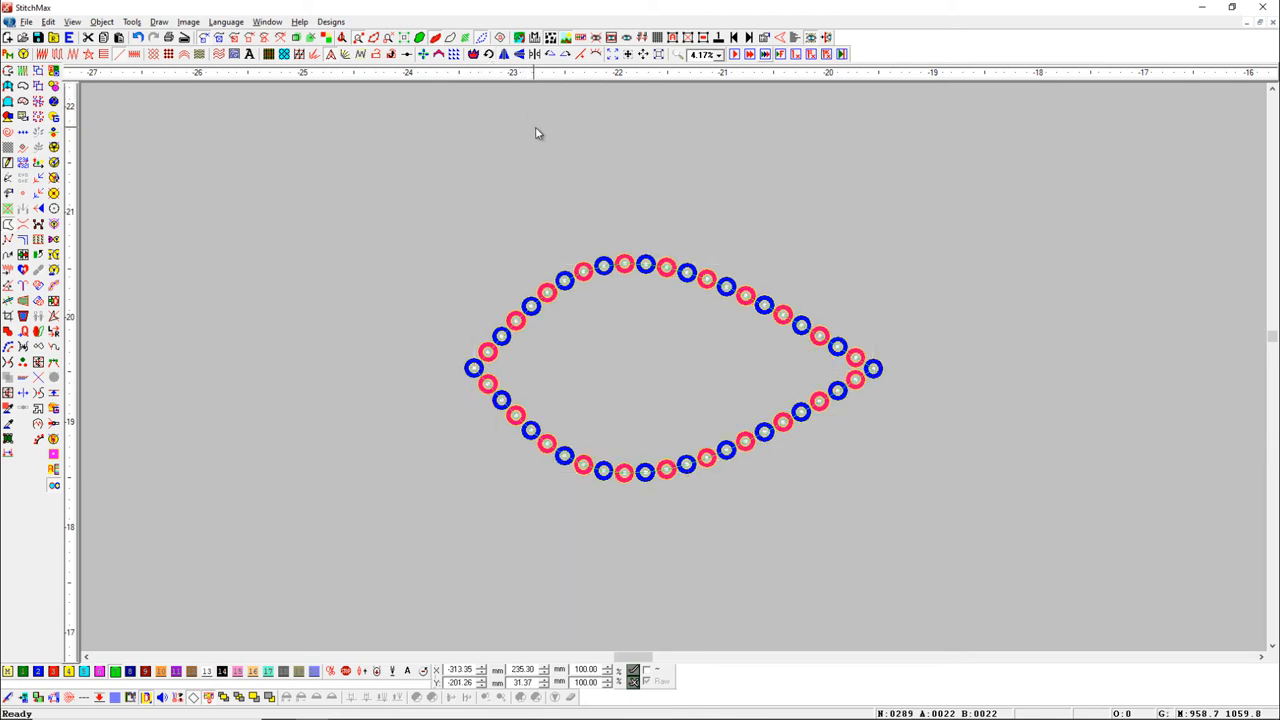
Step: Select the teardrop outline, set its rotation angle to 90° and rotate it until the tip points up
{"action": "left_click", "coordinate": [620, 272]}
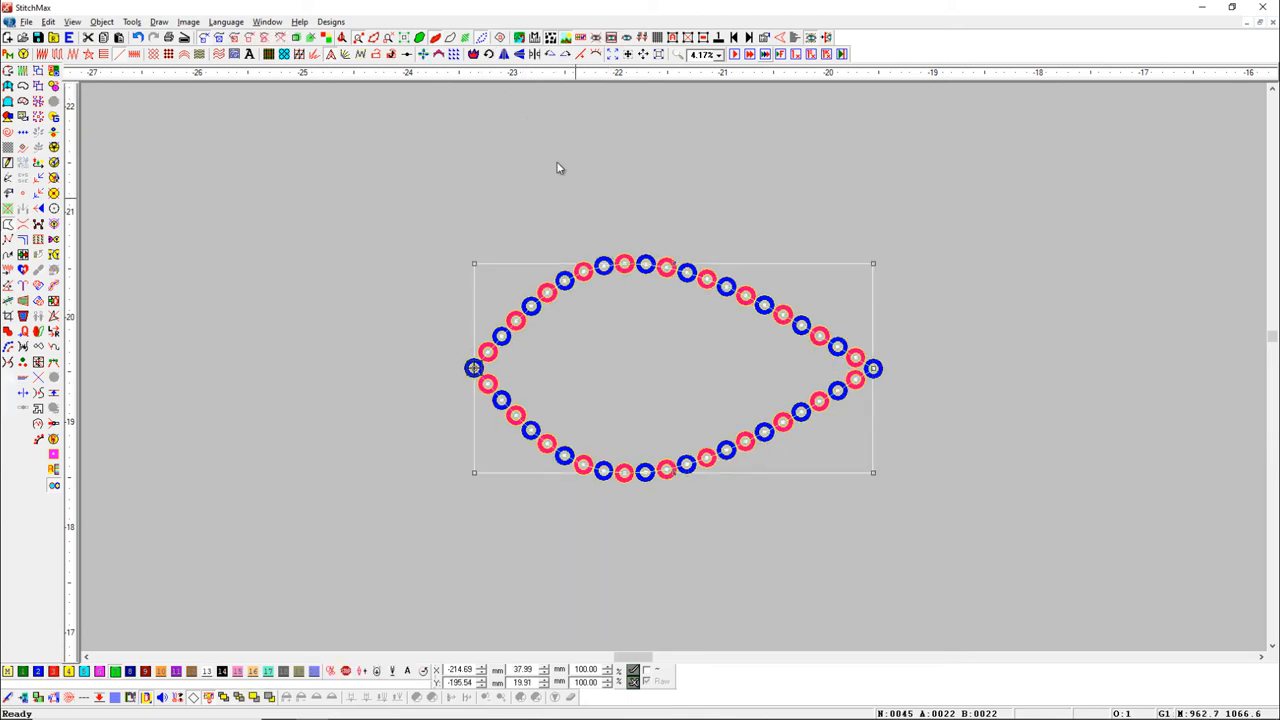
{"action": "right_click", "coordinate": [489, 56]}
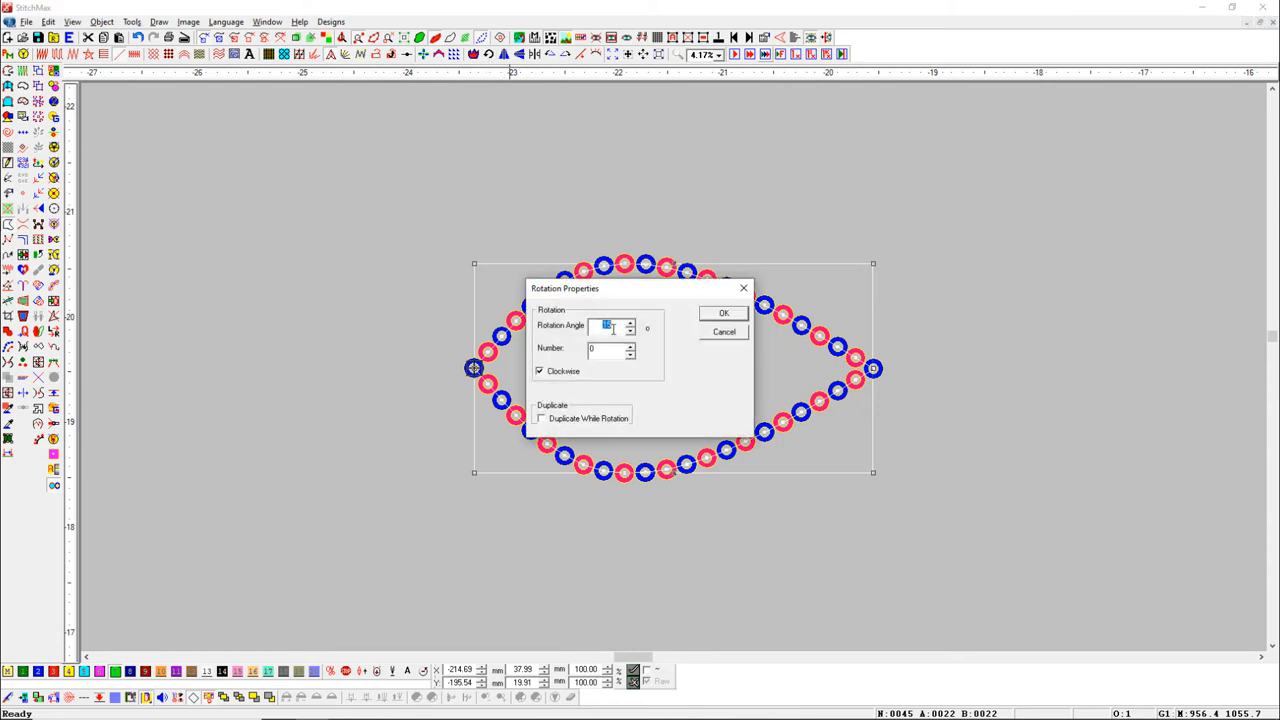
{"action": "type", "text": "90"}
{"action": "left_click", "coordinate": [708, 316]}
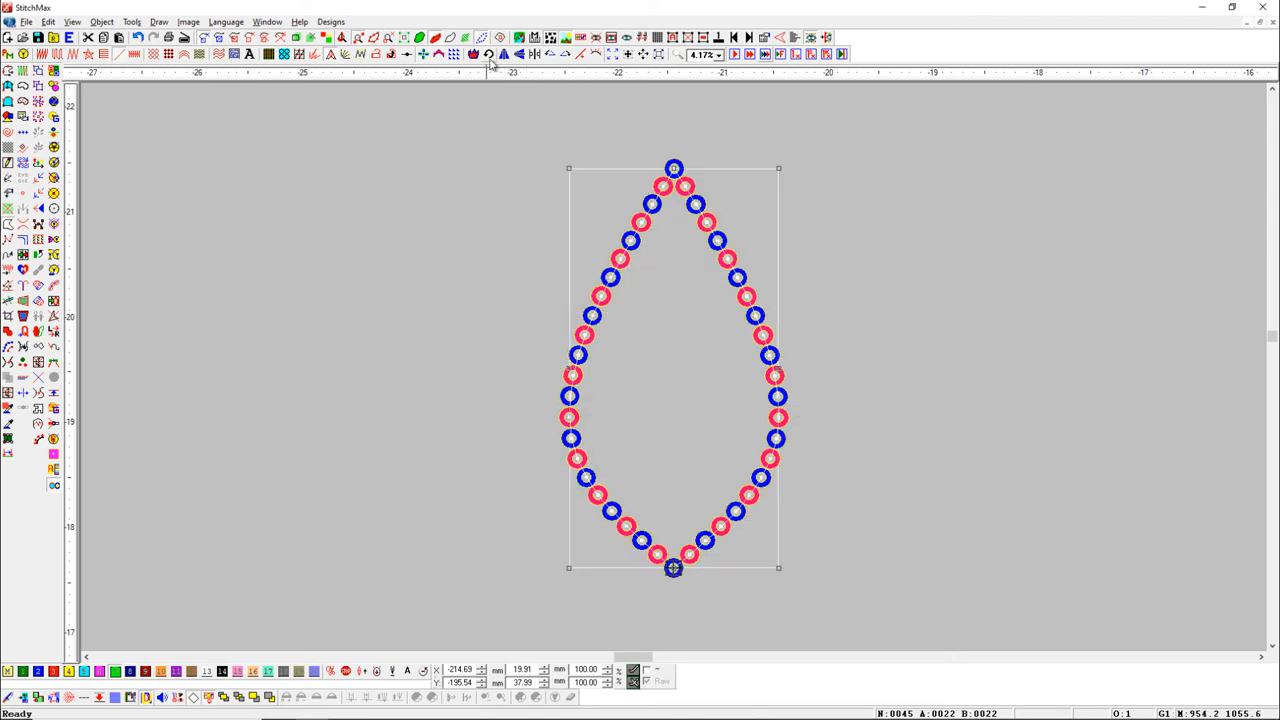
{"action": "left_click", "coordinate": [489, 56]}
{"action": "left_click", "coordinate": [489, 56]}
{"action": "left_click", "coordinate": [489, 56]}
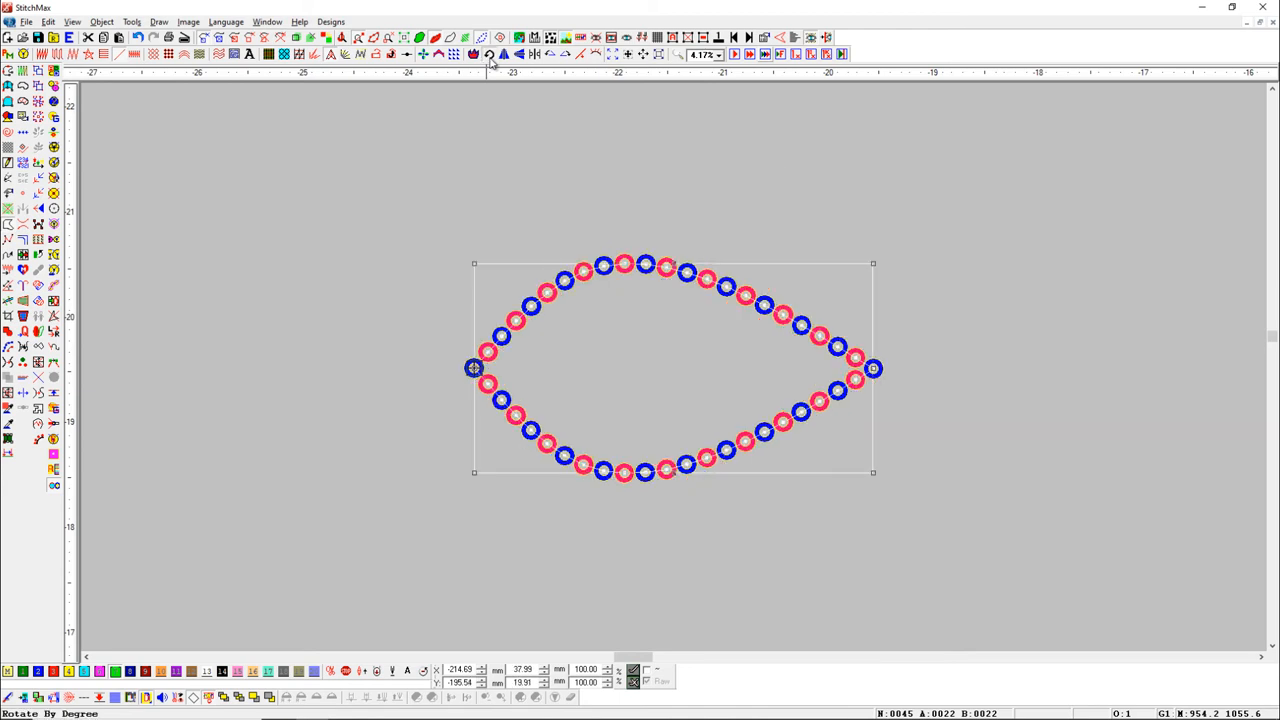
{"action": "left_click", "coordinate": [489, 56]}
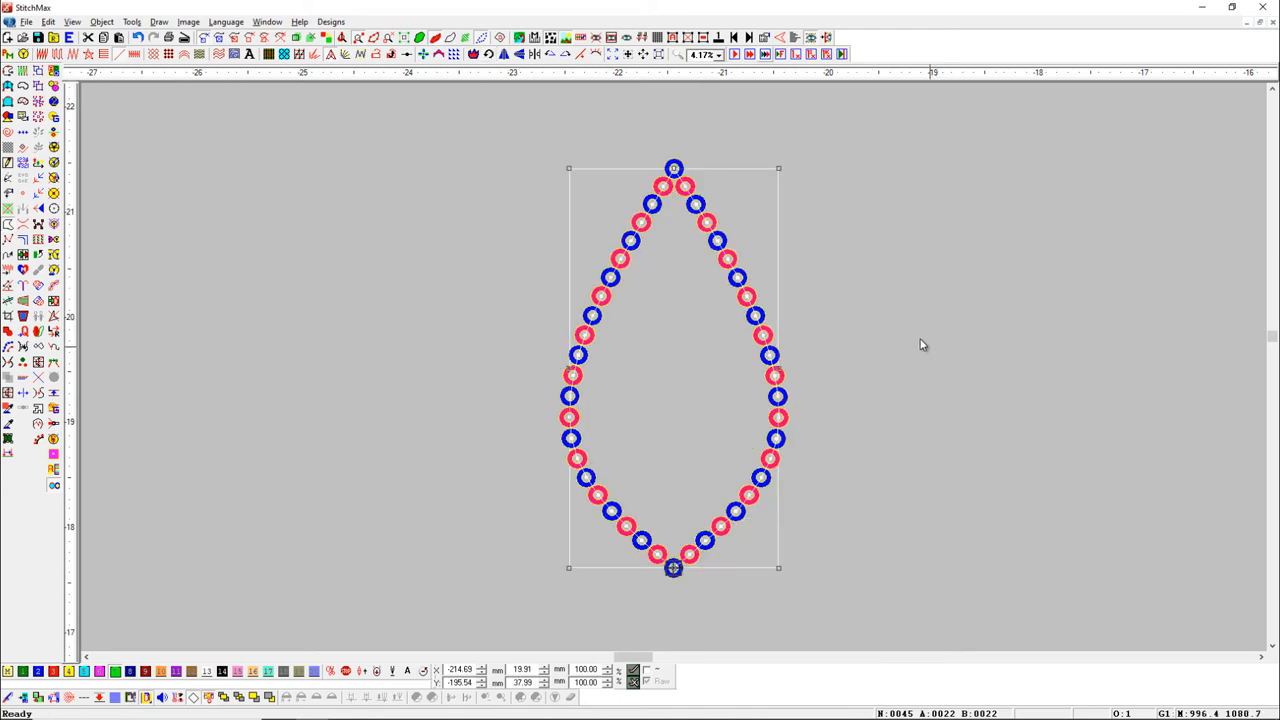
Step: Set the rotation angle to 45° and rotate the outline counterclockwise through a full turn until its tip points up
{"action": "right_click", "coordinate": [489, 56]}
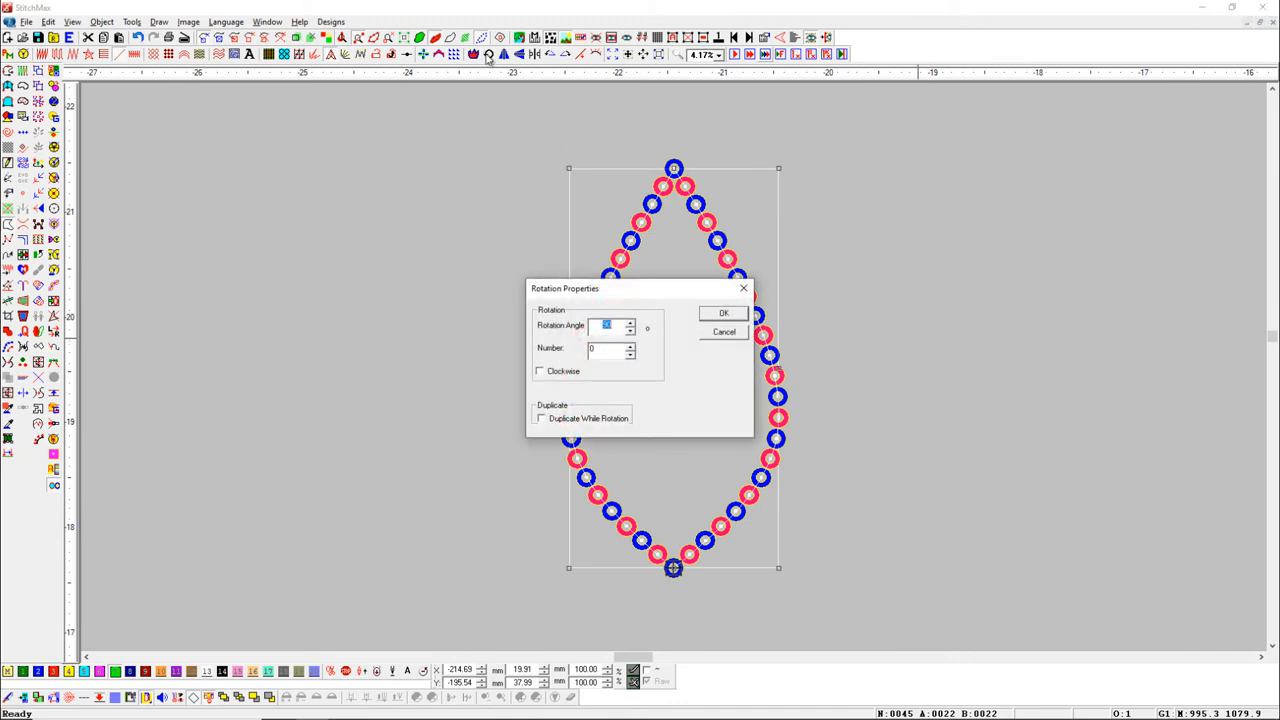
{"action": "type", "text": "45"}
{"action": "left_click", "coordinate": [723, 313]}
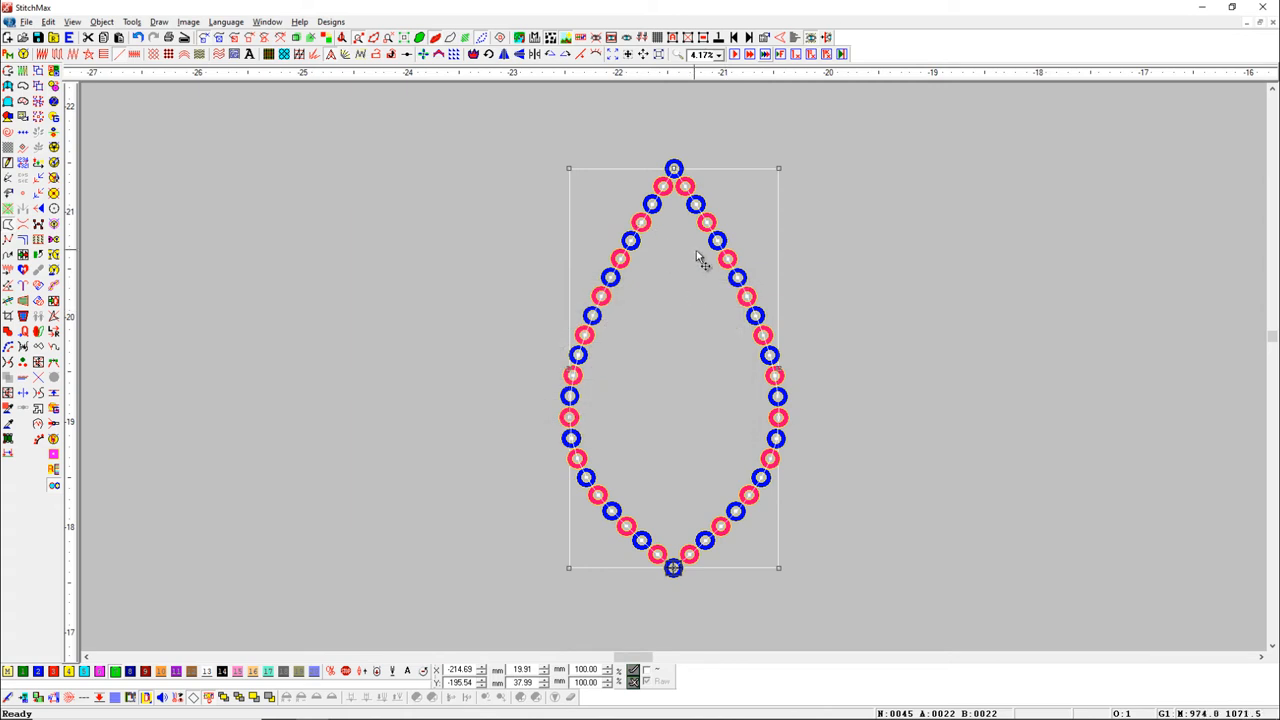
{"action": "left_click", "coordinate": [489, 56]}
{"action": "left_click", "coordinate": [489, 56]}
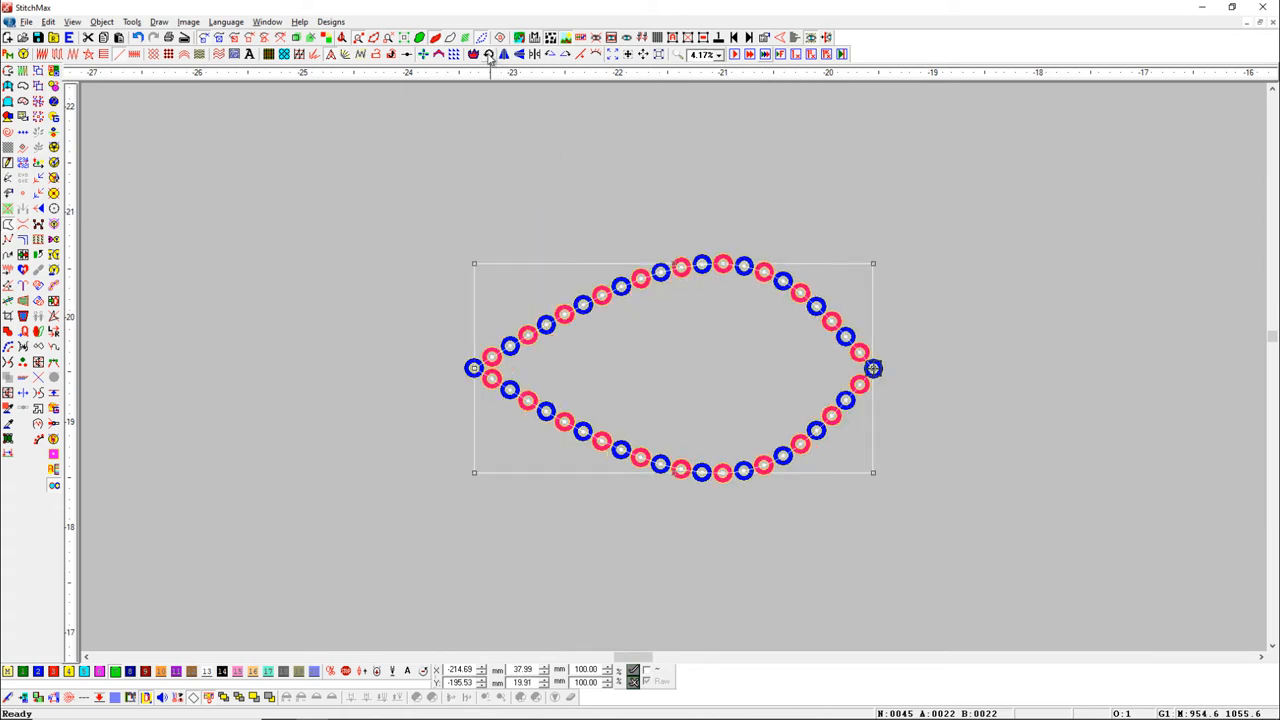
{"action": "left_click", "coordinate": [489, 56]}
{"action": "left_click", "coordinate": [489, 56]}
{"action": "left_click", "coordinate": [489, 56]}
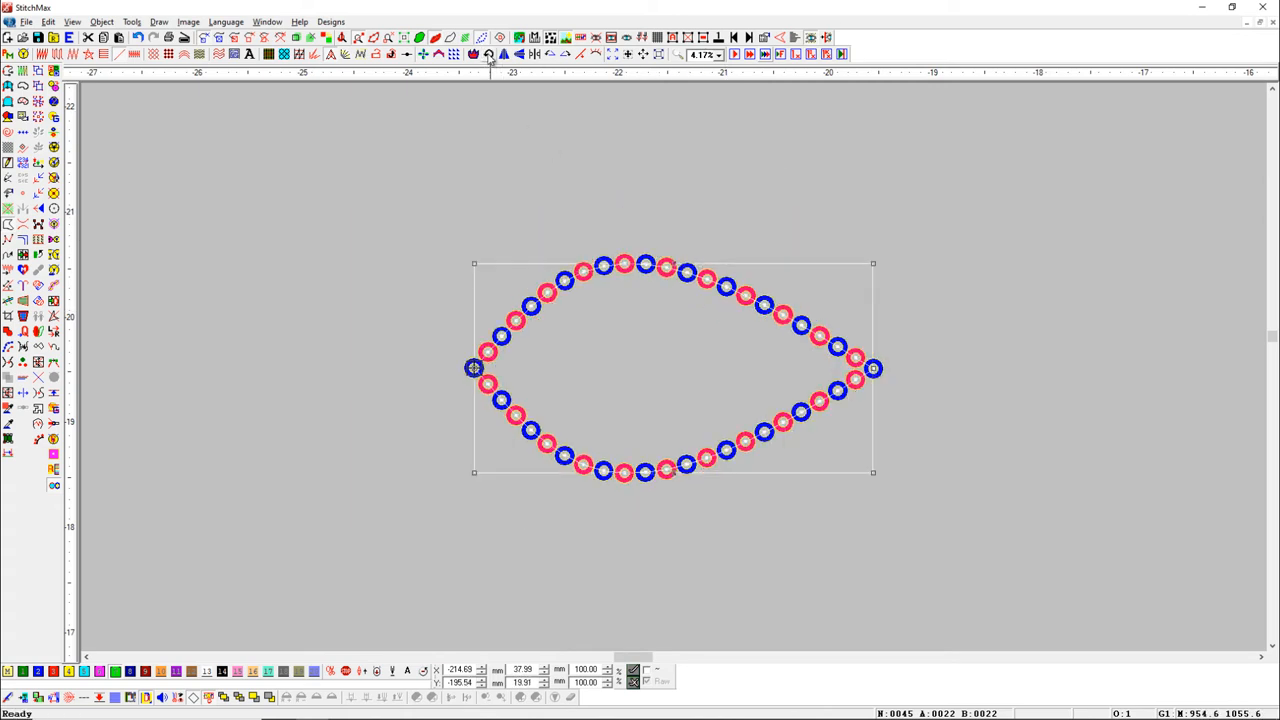
{"action": "left_click", "coordinate": [489, 56]}
{"action": "left_click", "coordinate": [489, 56]}
Step: Set the rotation angle to 30° and rotate the reselected outline counterclockwise until its tip points left
{"action": "right_click", "coordinate": [489, 56]}
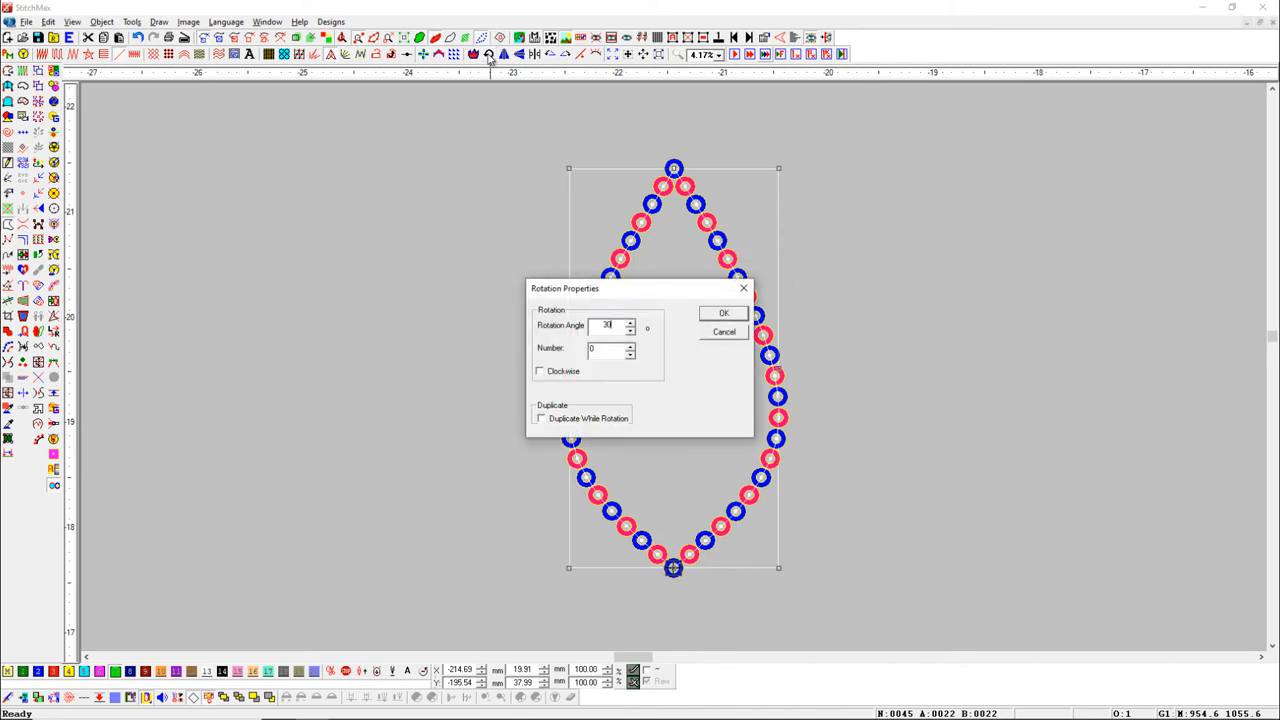
{"action": "type", "text": "30"}
{"action": "key", "text": "Return"}
{"action": "left_click", "coordinate": [990, 434]}
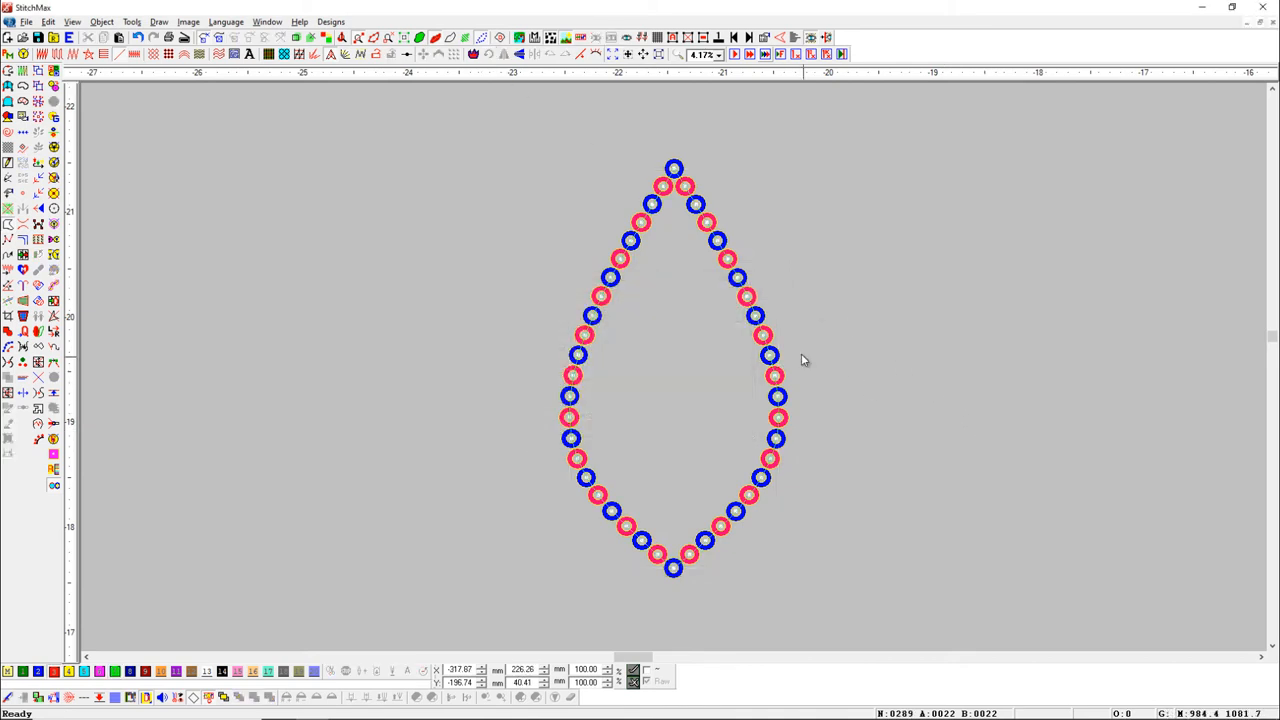
{"action": "left_click", "coordinate": [766, 336]}
{"action": "key", "text": "r"}
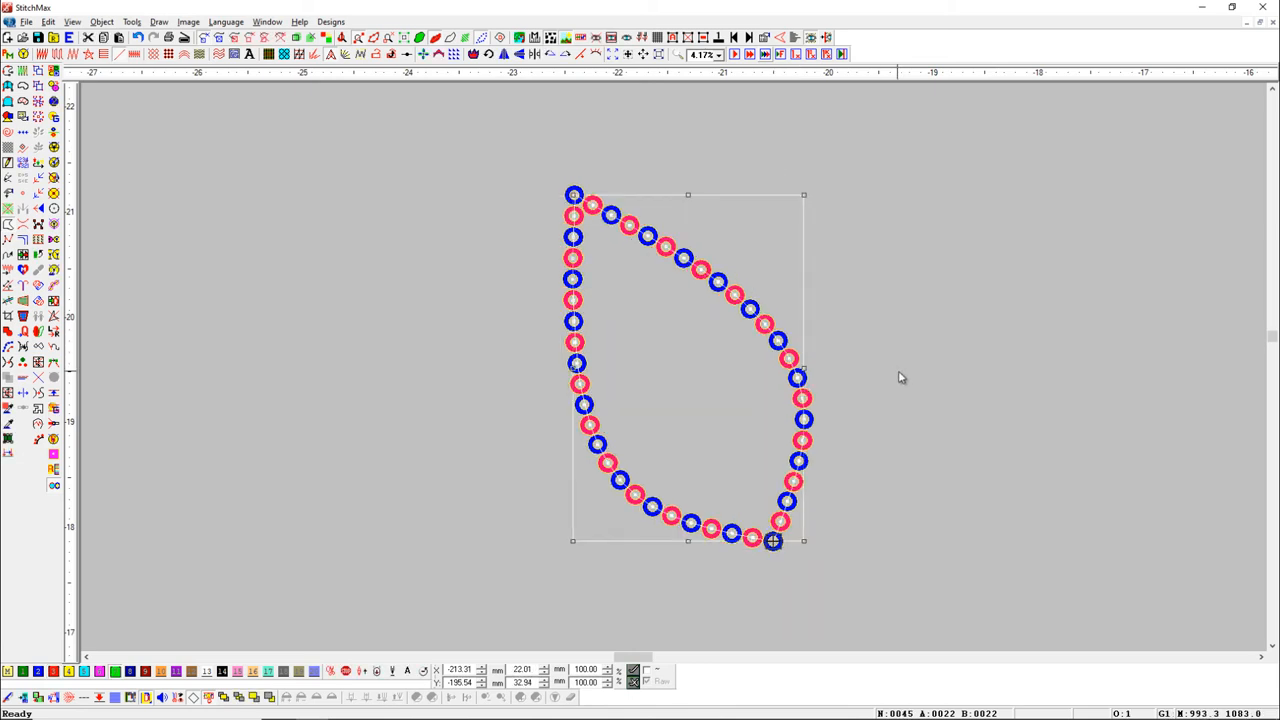
{"action": "key", "text": "r"}
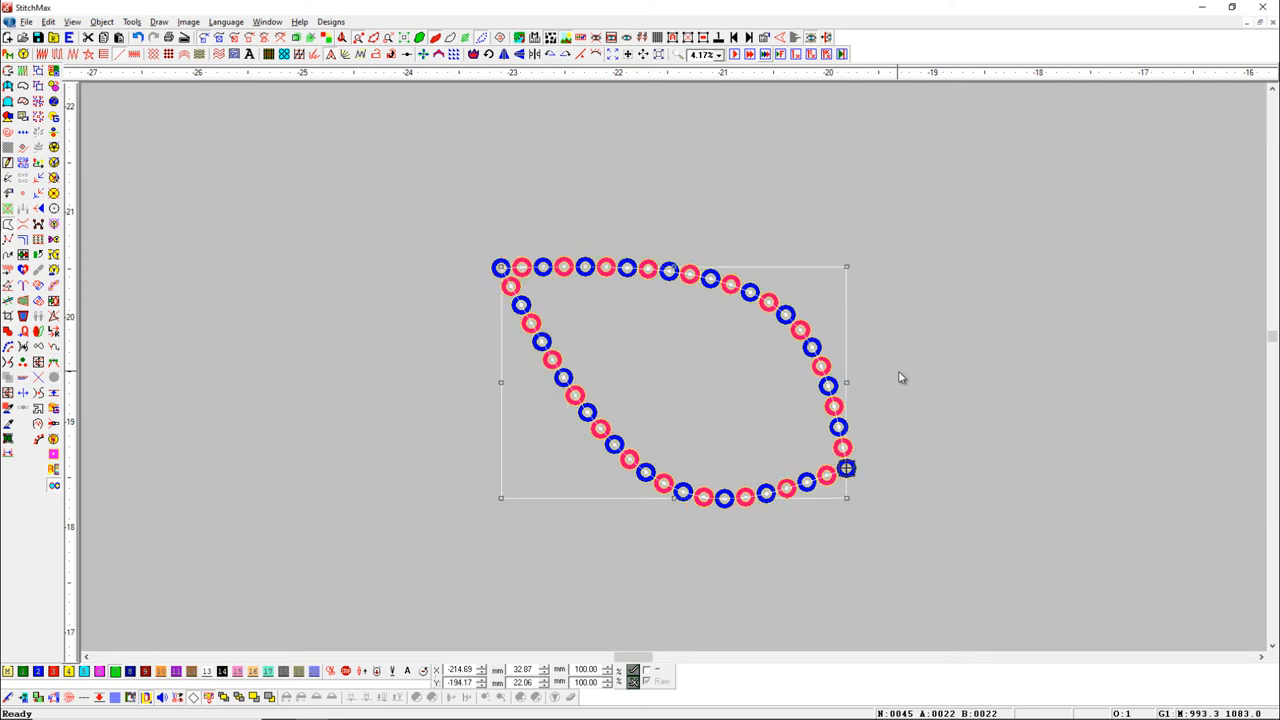
{"action": "key", "text": "r"}
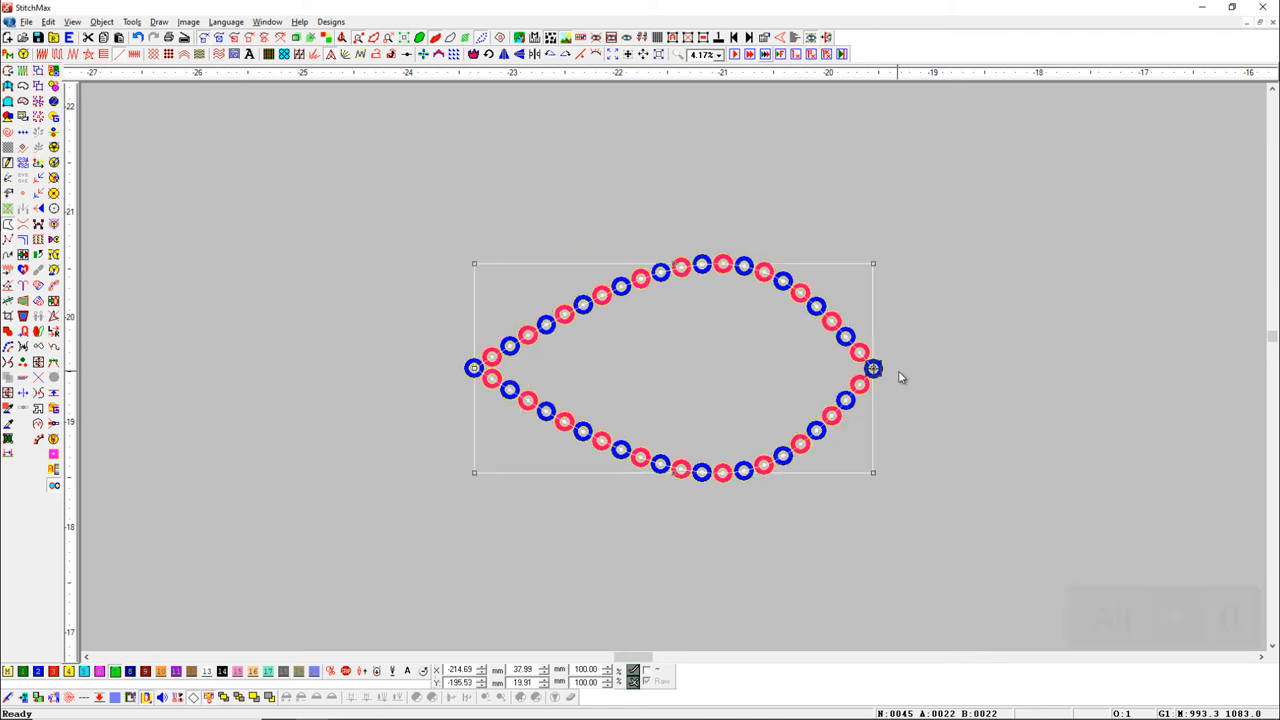
Step: Continue rotating the outline counterclockwise in 30° increments, past pointing down, until its tip points to the upper right
{"action": "key", "text": "alt+0"}
{"action": "key", "text": "alt+0"}
{"action": "key", "text": "alt+0"}
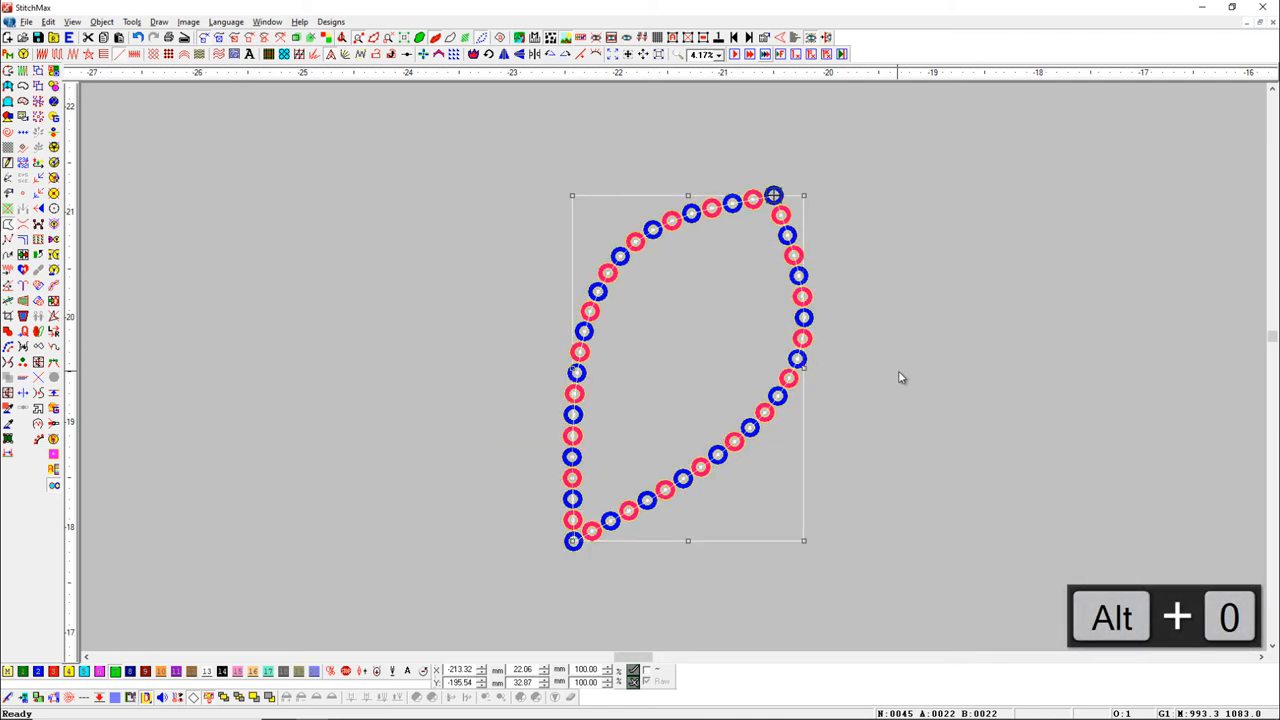
{"action": "key", "text": "alt+0"}
{"action": "key", "text": "alt+0"}
{"action": "key", "text": "alt+0"}
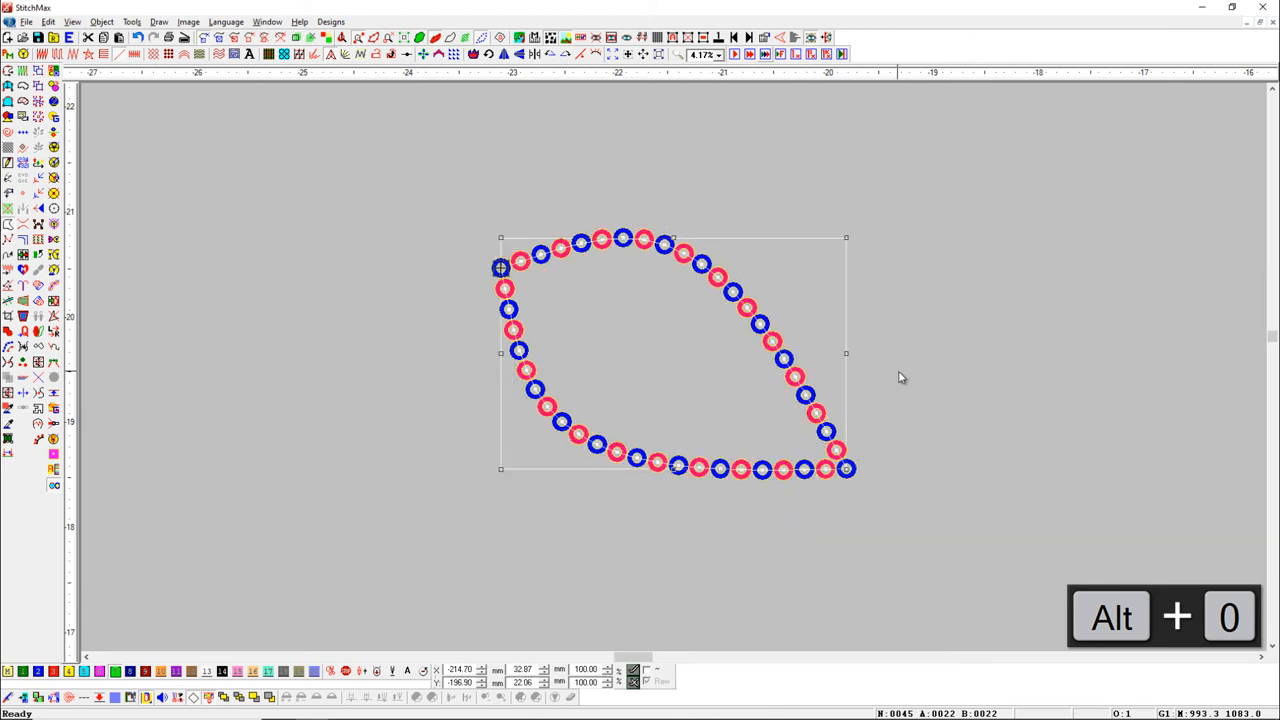
{"action": "key", "text": "alt+0"}
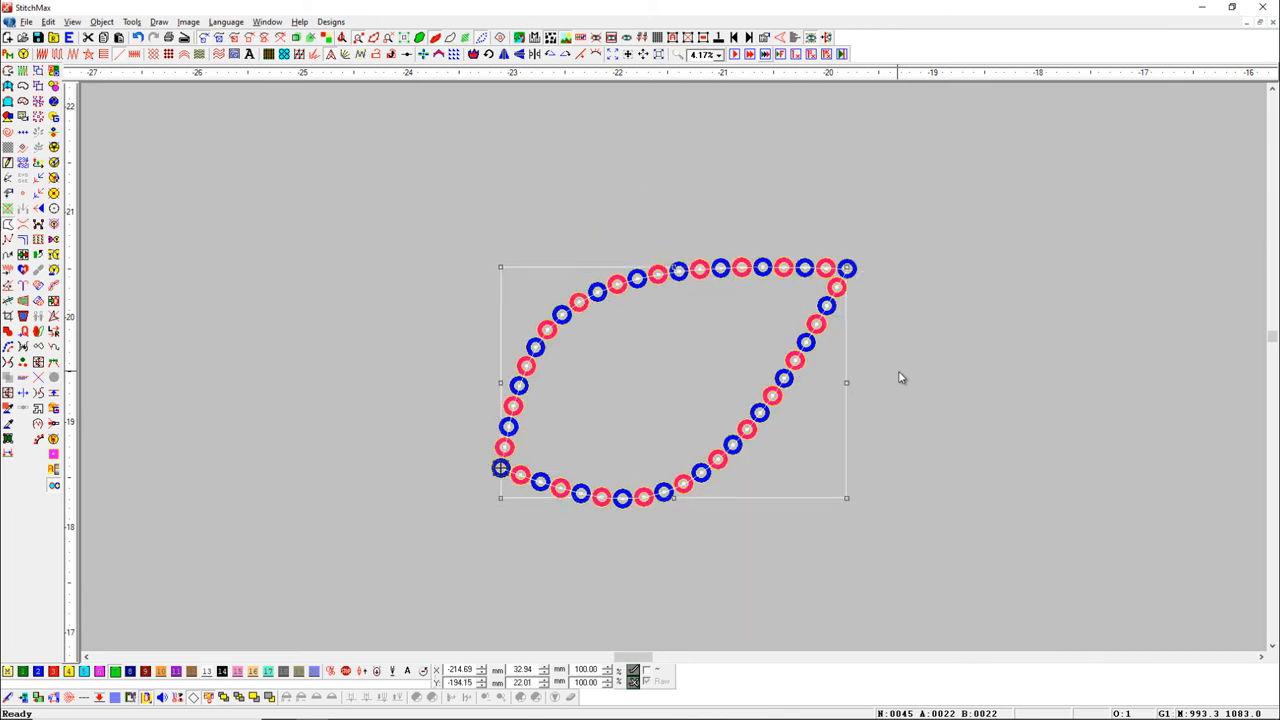
{"action": "key", "text": "alt+0"}
Step: Rotate the outline clockwise in 30° increments around the full circle until its tip points straight up
{"action": "key", "text": "alt+9"}
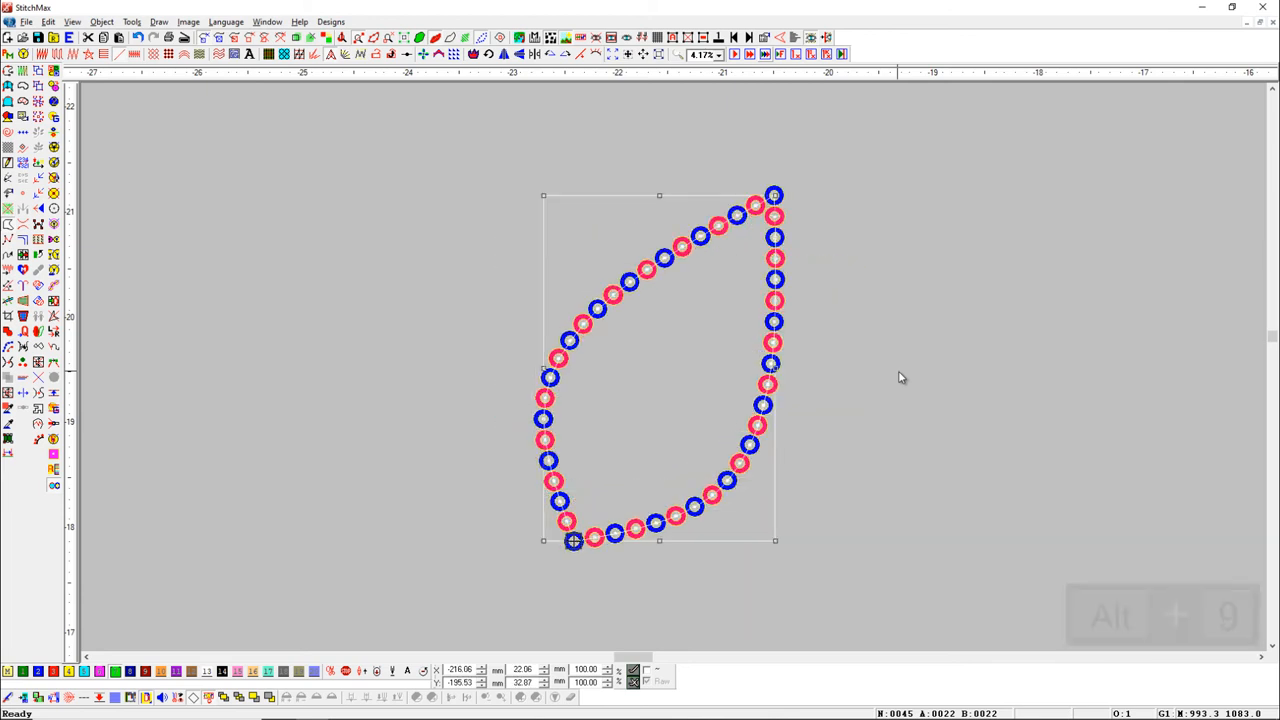
{"action": "key", "text": "alt+9"}
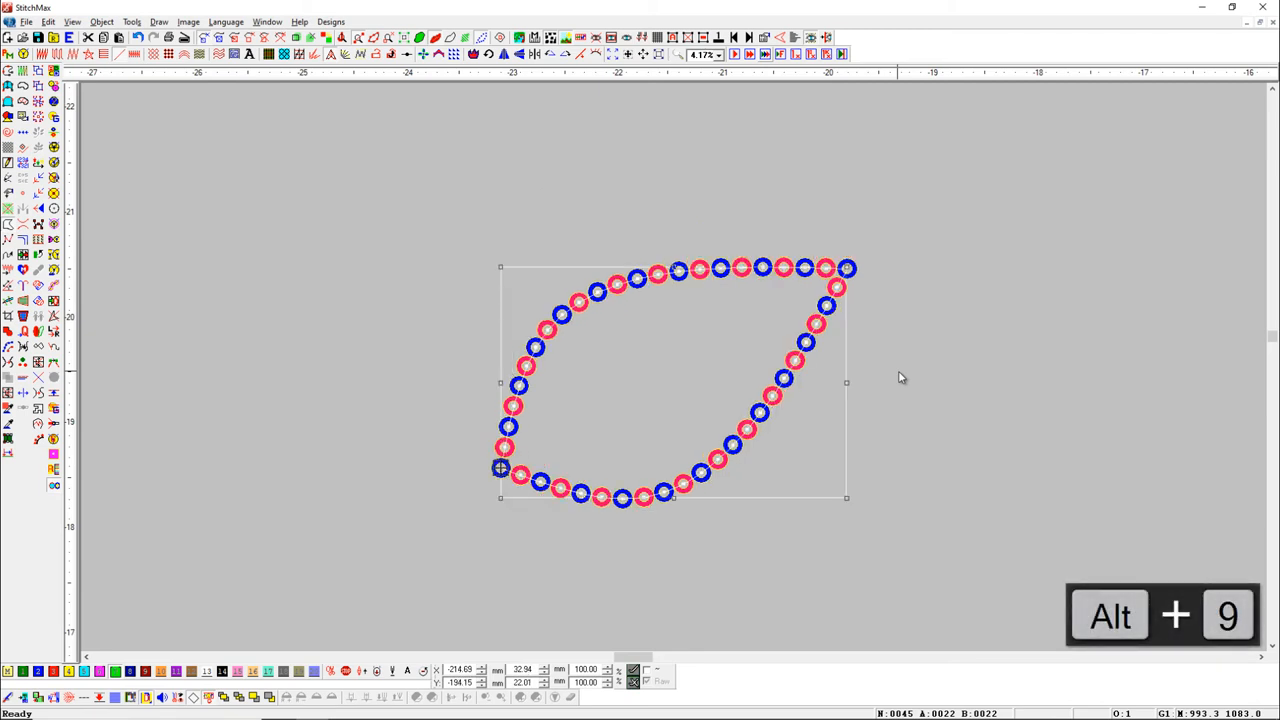
{"action": "key", "text": "alt+9"}
{"action": "key", "text": "alt+9"}
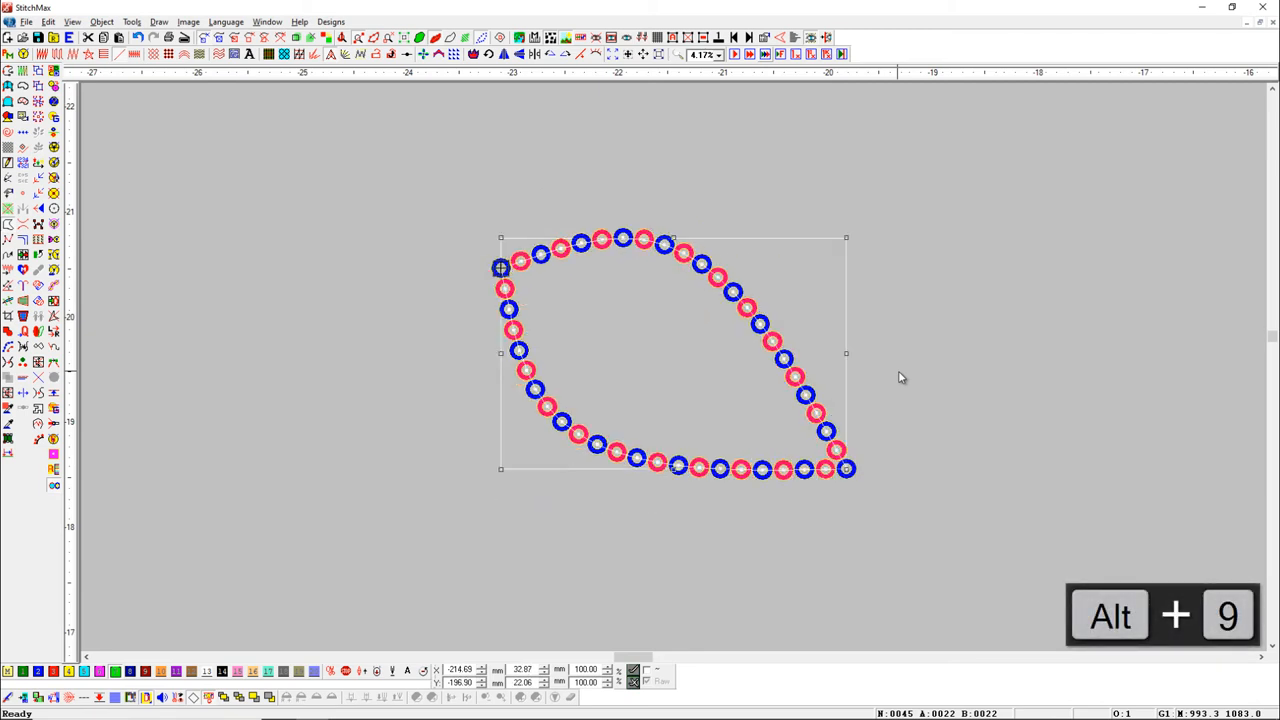
{"action": "key", "text": "alt+9"}
{"action": "key", "text": "alt+9"}
{"action": "key", "text": "alt+9"}
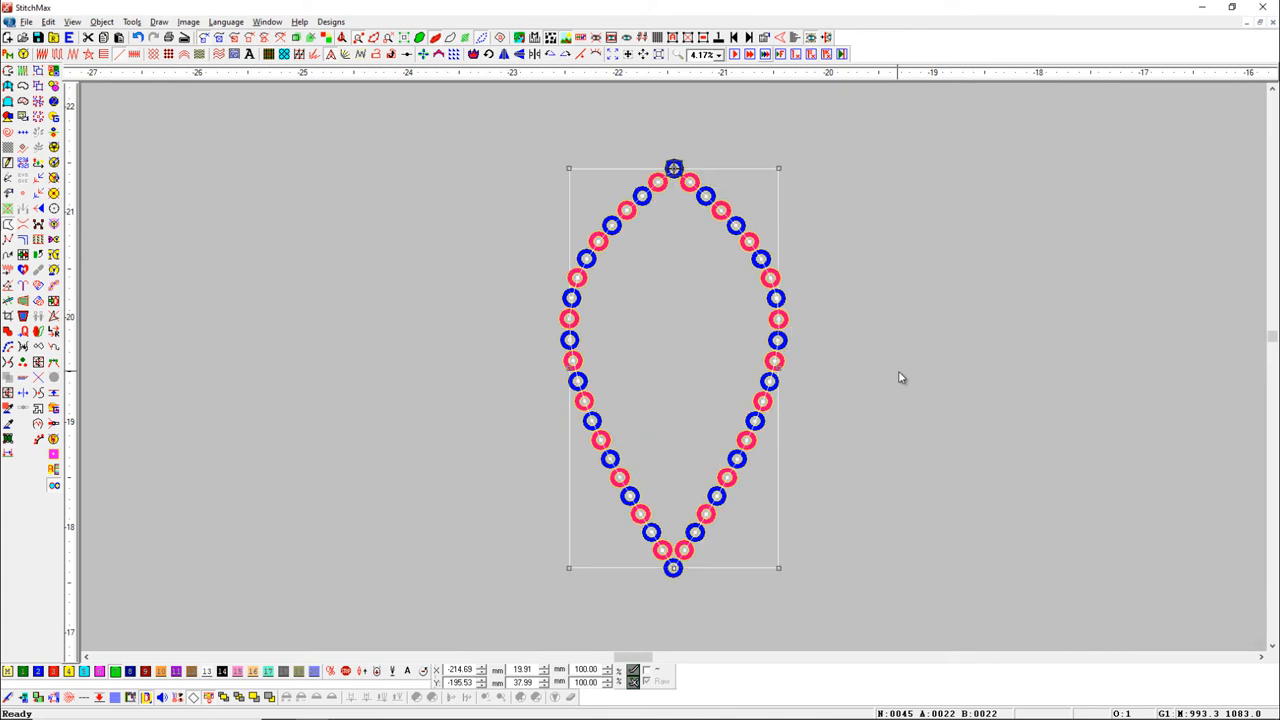
{"action": "key", "text": "alt+9"}
{"action": "key", "text": "alt+9"}
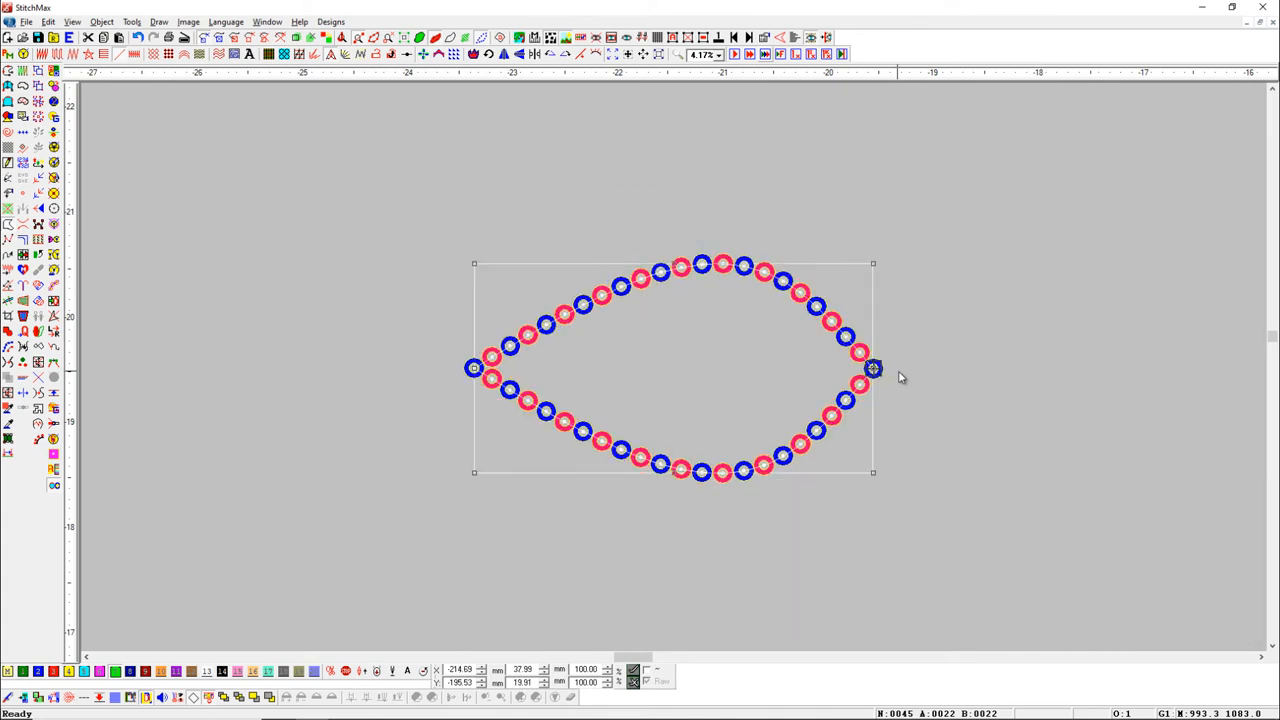
{"action": "key", "text": "alt+9"}
{"action": "key", "text": "alt+9"}
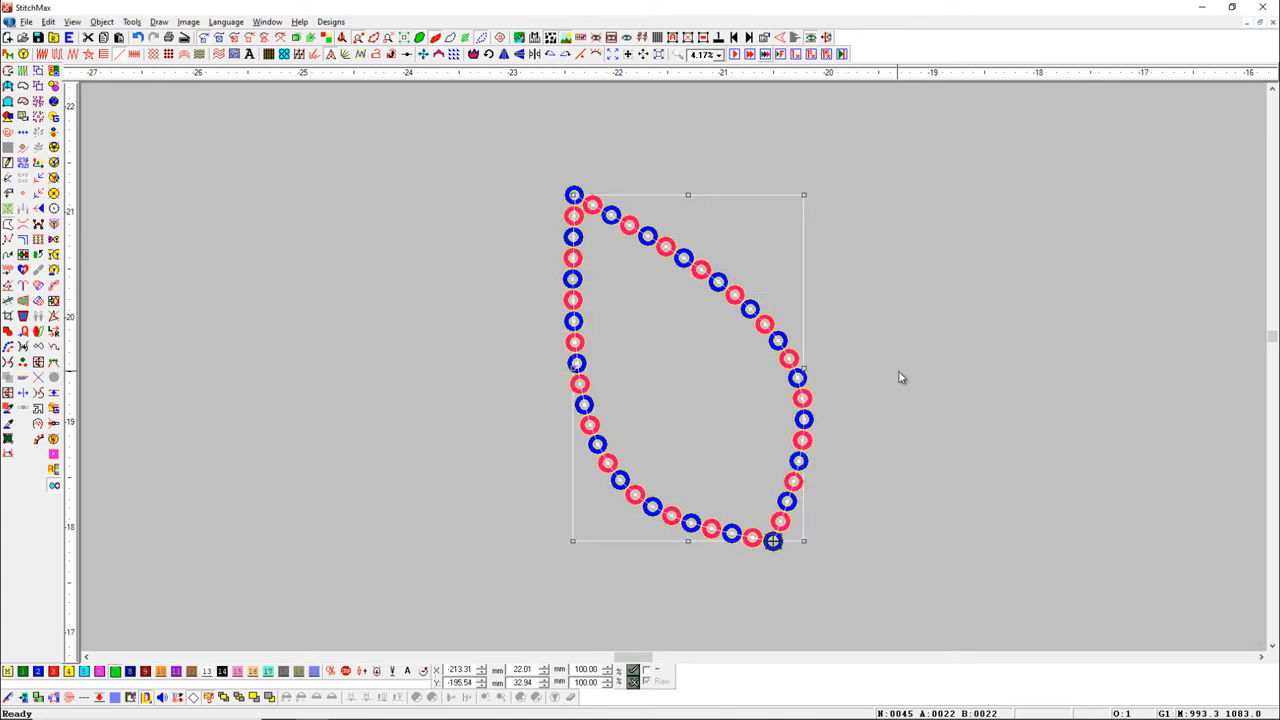
{"action": "key", "text": "alt+9"}
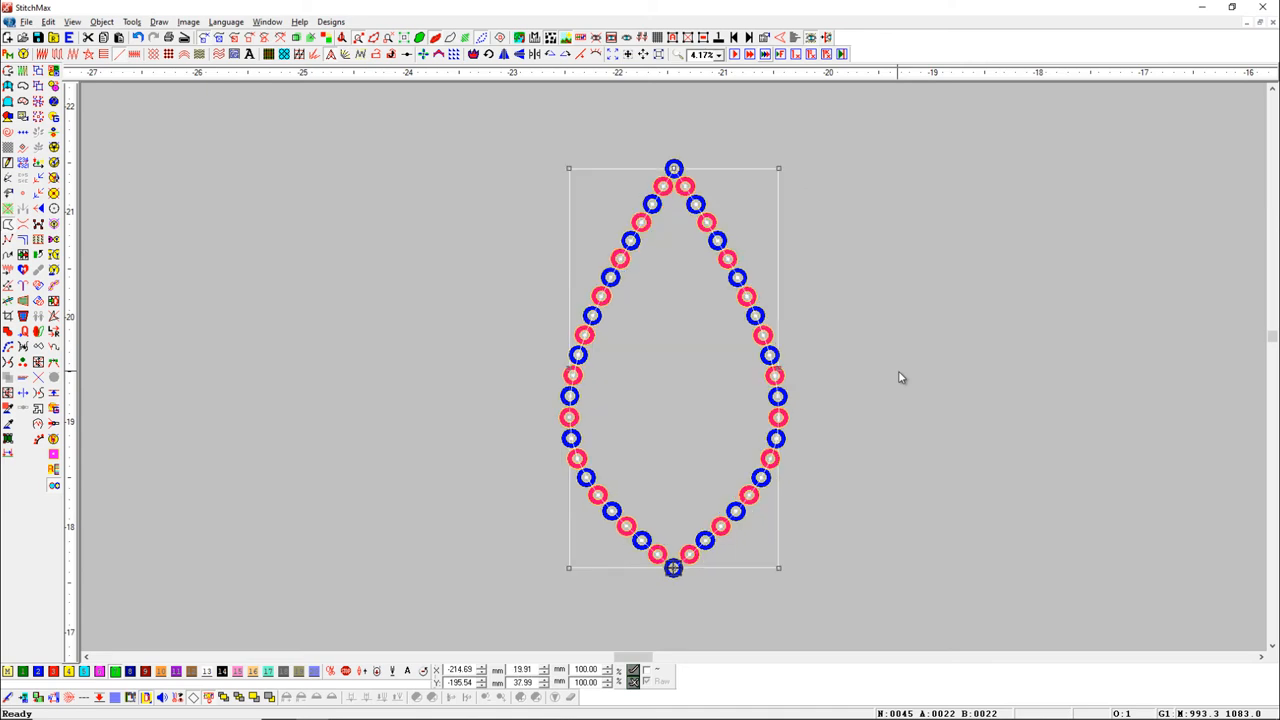
Step: Rotate the outline 30° back and forth in both directions, return it upright and clear the selection
{"action": "key", "text": "alt+9"}
{"action": "key", "text": "alt+0"}
{"action": "key", "text": "alt+9"}
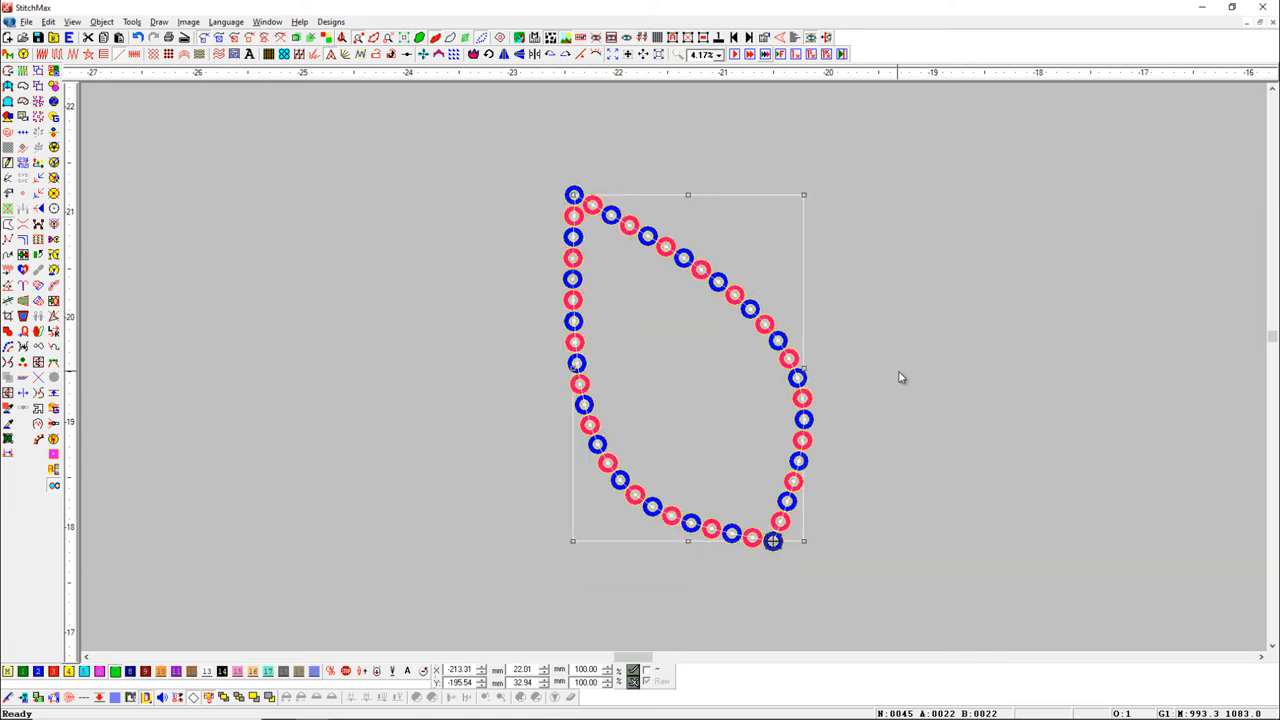
{"action": "key", "text": "alt+0"}
{"action": "key", "text": "Escape"}
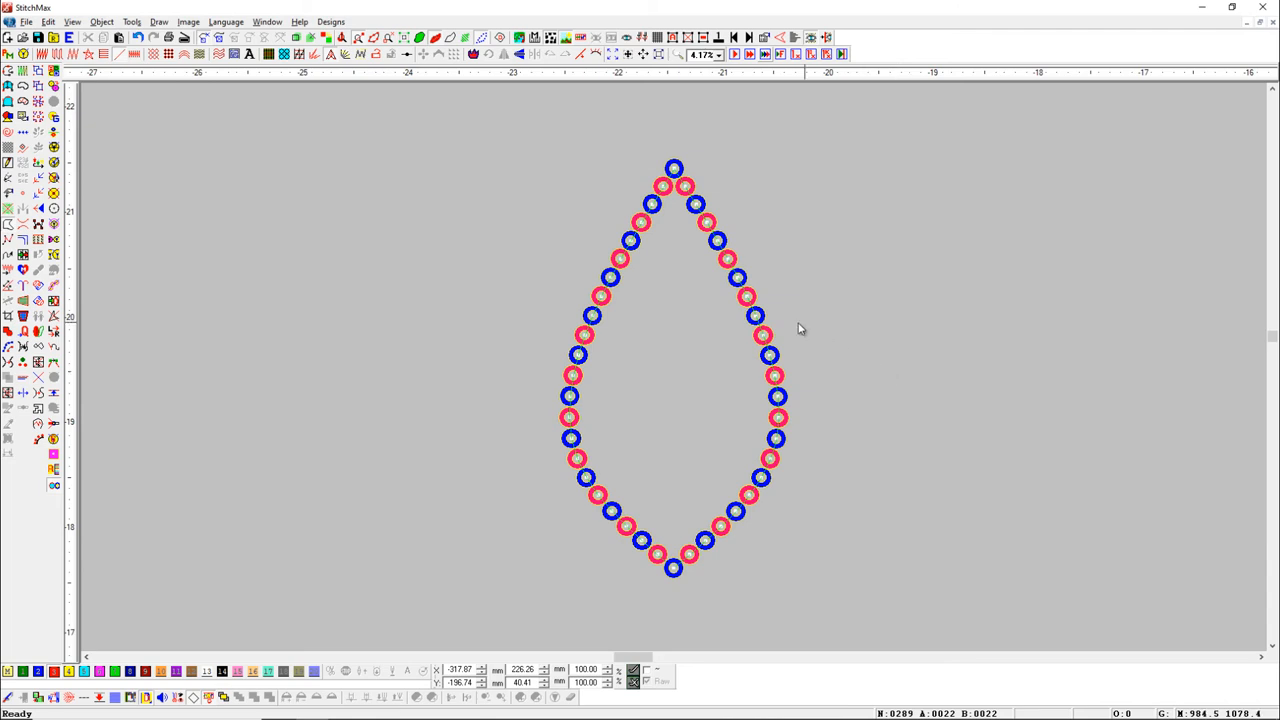
Step: Select the teardrop outline and set its rotation to 45°, number 4, clockwise, with duplication while rotating enabled
{"action": "left_click", "coordinate": [766, 330]}
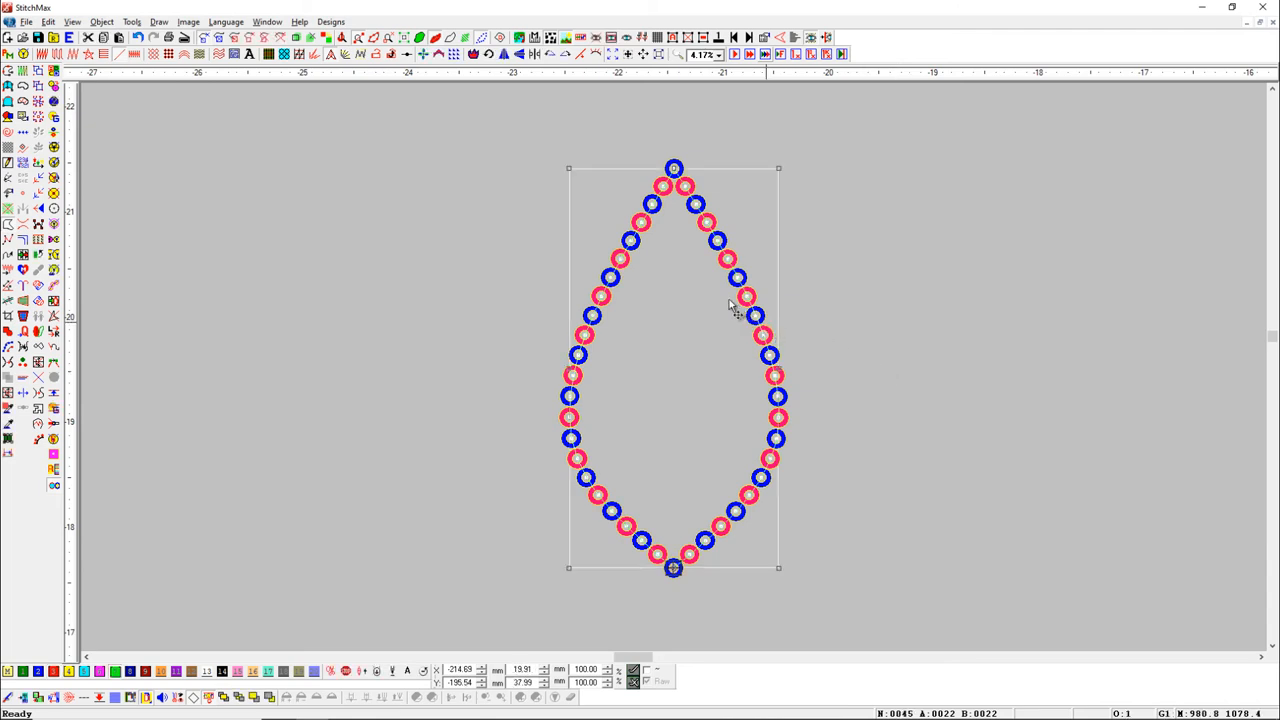
{"action": "left_click", "coordinate": [488, 55]}
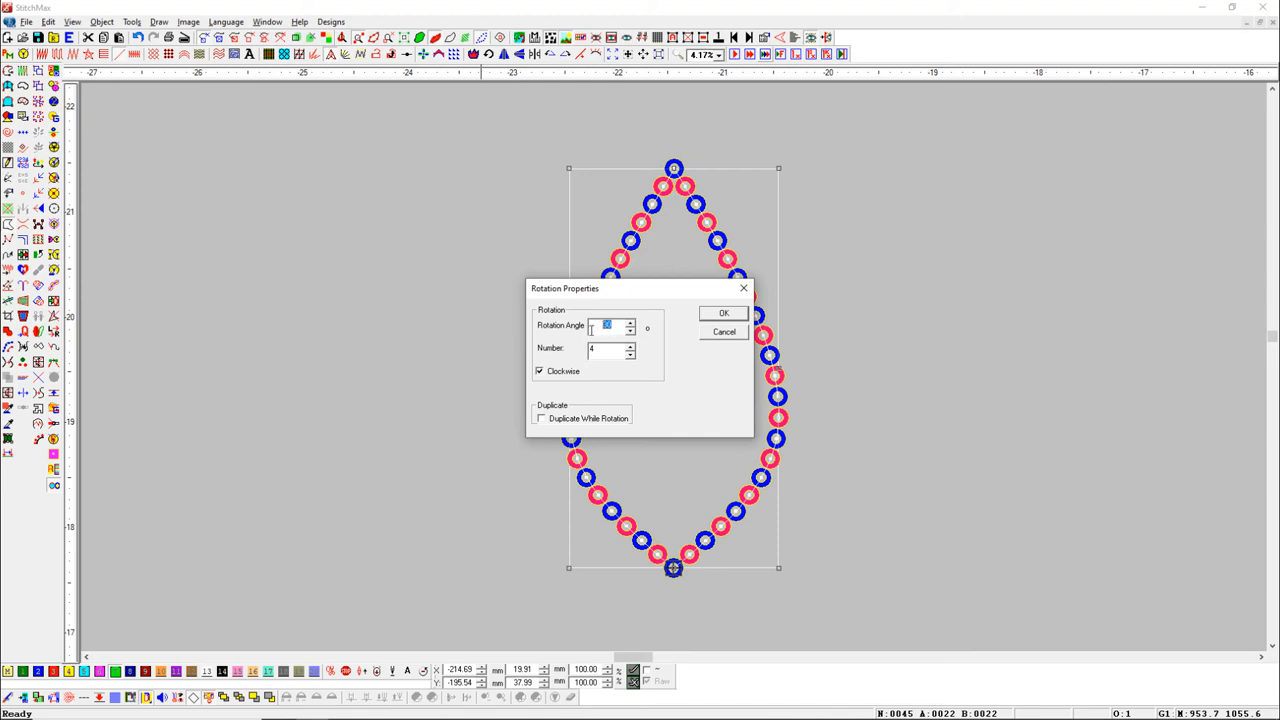
{"action": "type", "text": "5"}
{"action": "left_click", "coordinate": [735, 316]}
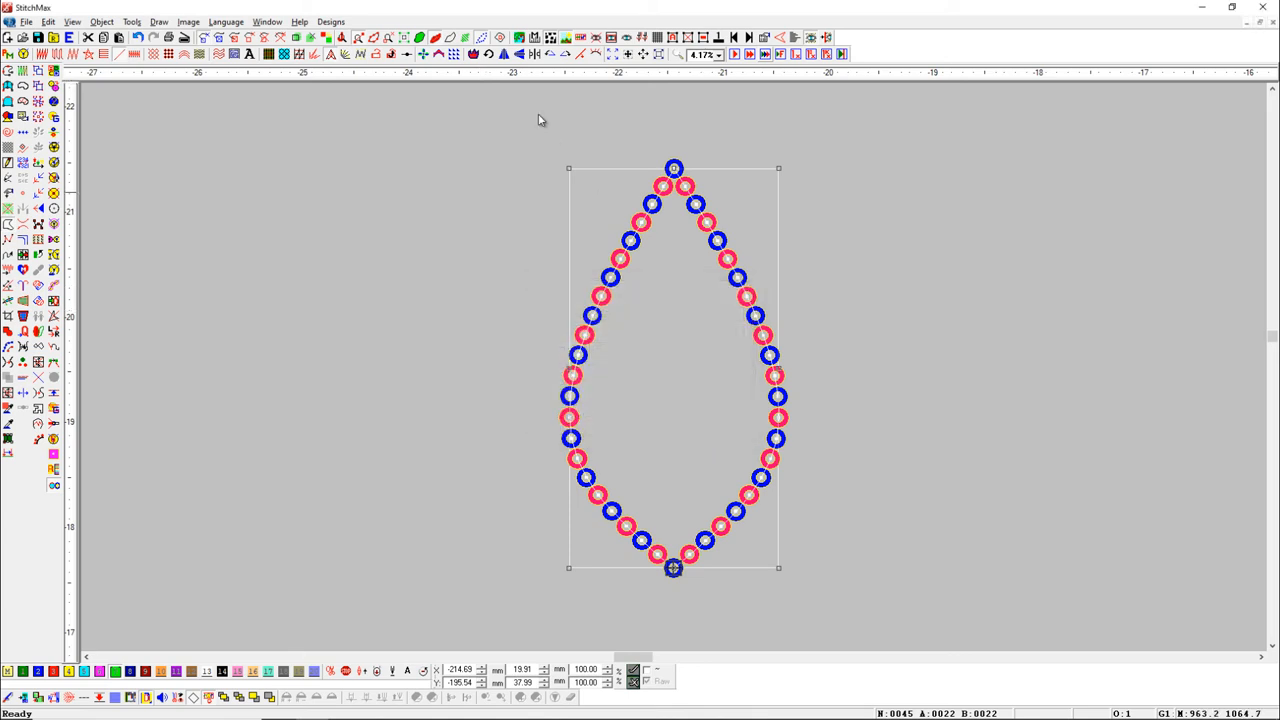
Step: Create the rotated duplicates of the teardrop outline with these settings, and undo them
{"action": "left_click", "coordinate": [487, 54]}
{"action": "left_click", "coordinate": [871, 323]}
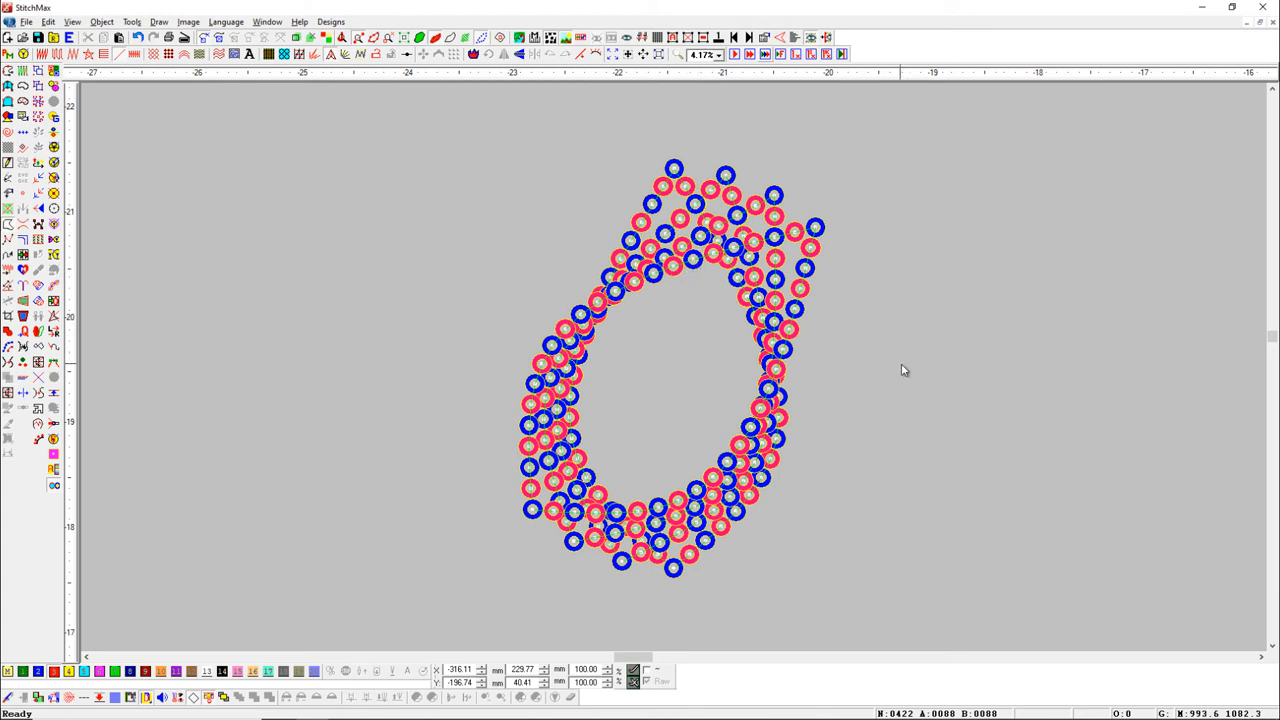
{"action": "key", "text": "ctrl+z"}
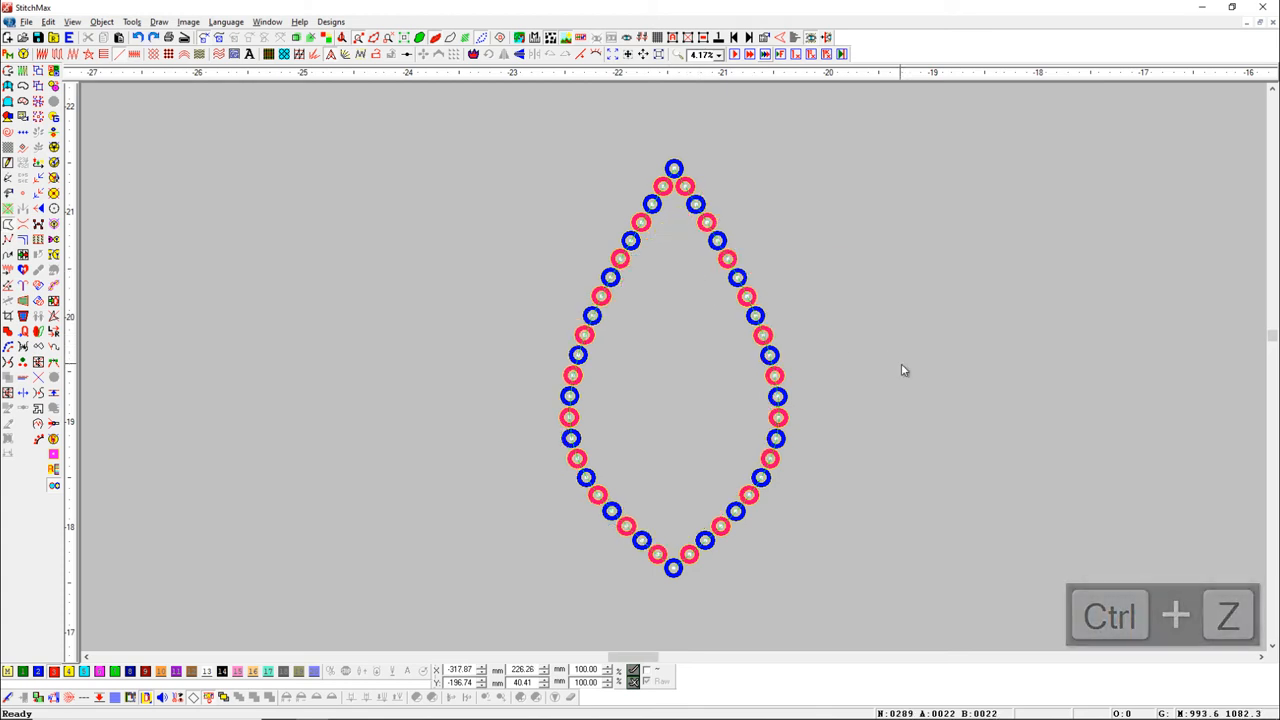
Step: Select the red half-circle arc and set its rotation properties to angle 0° and number 8, keeping clockwise and duplication on
{"action": "scroll", "coordinate": [901, 367], "scroll_direction": "left", "scroll_amount": 9}
{"action": "key", "text": "z"}
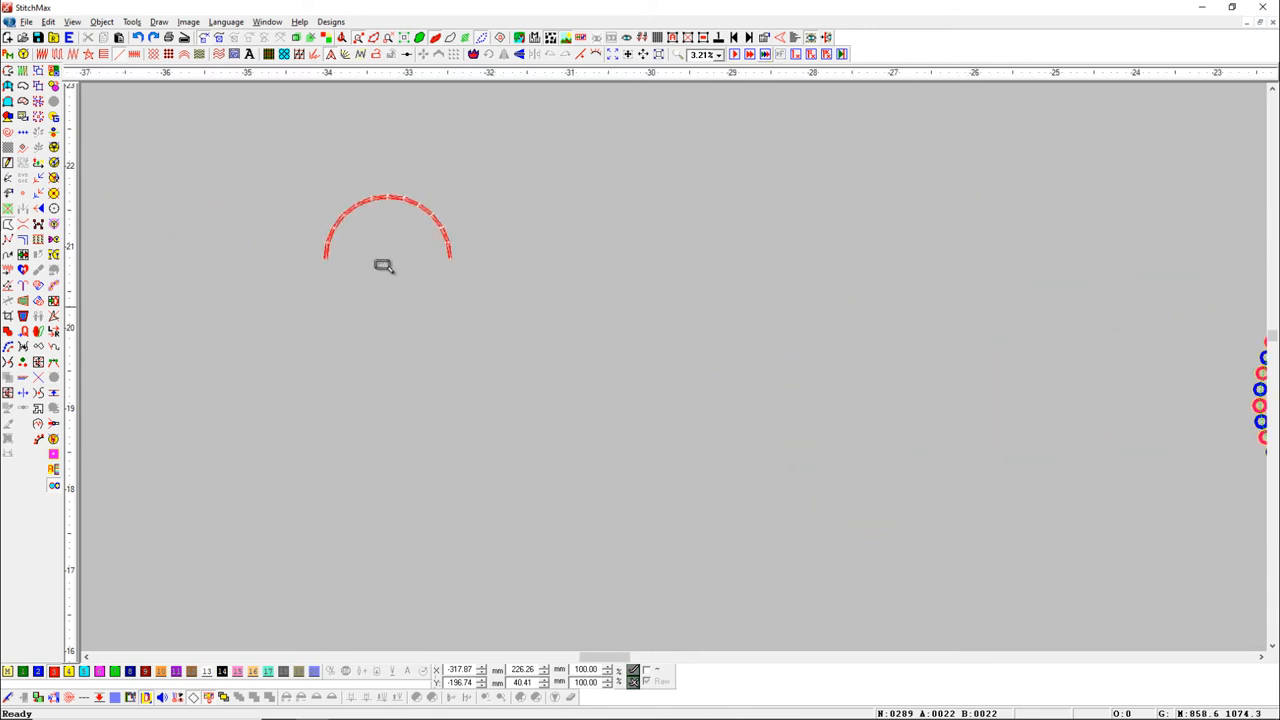
{"action": "left_click_drag", "start_coordinate": [213, 130], "coordinate": [626, 467]}
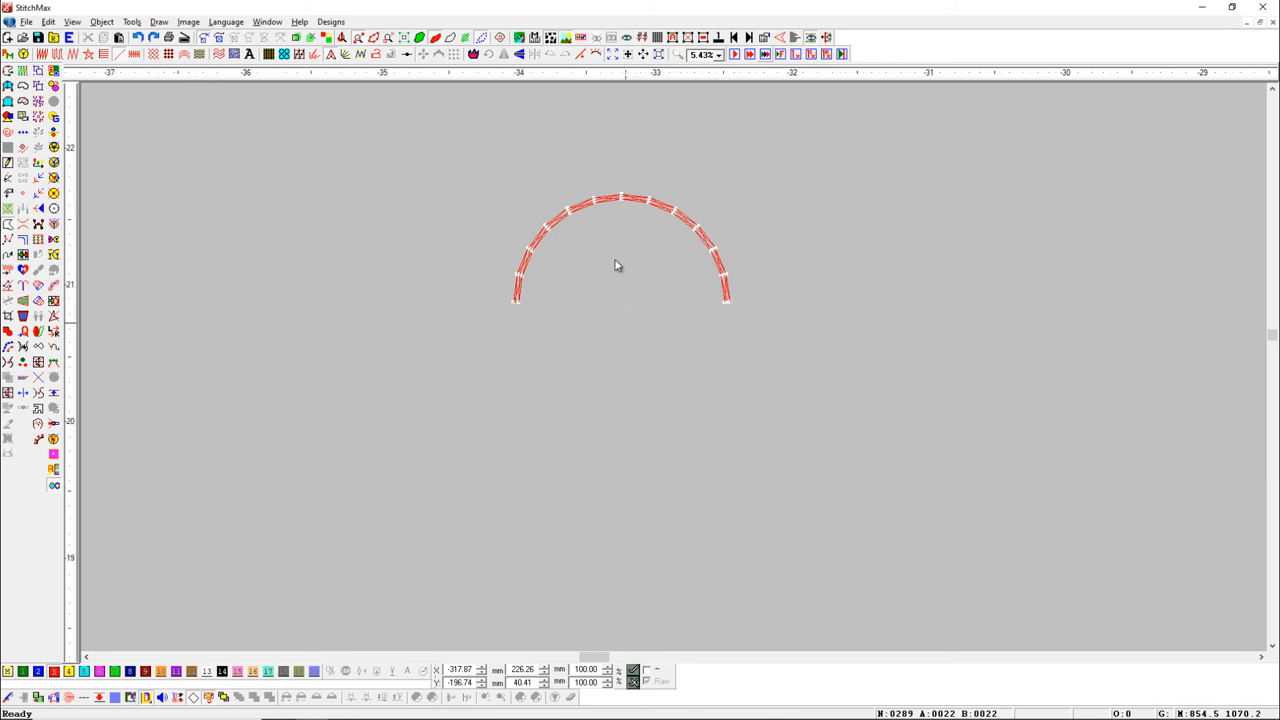
{"action": "left_click", "coordinate": [608, 205]}
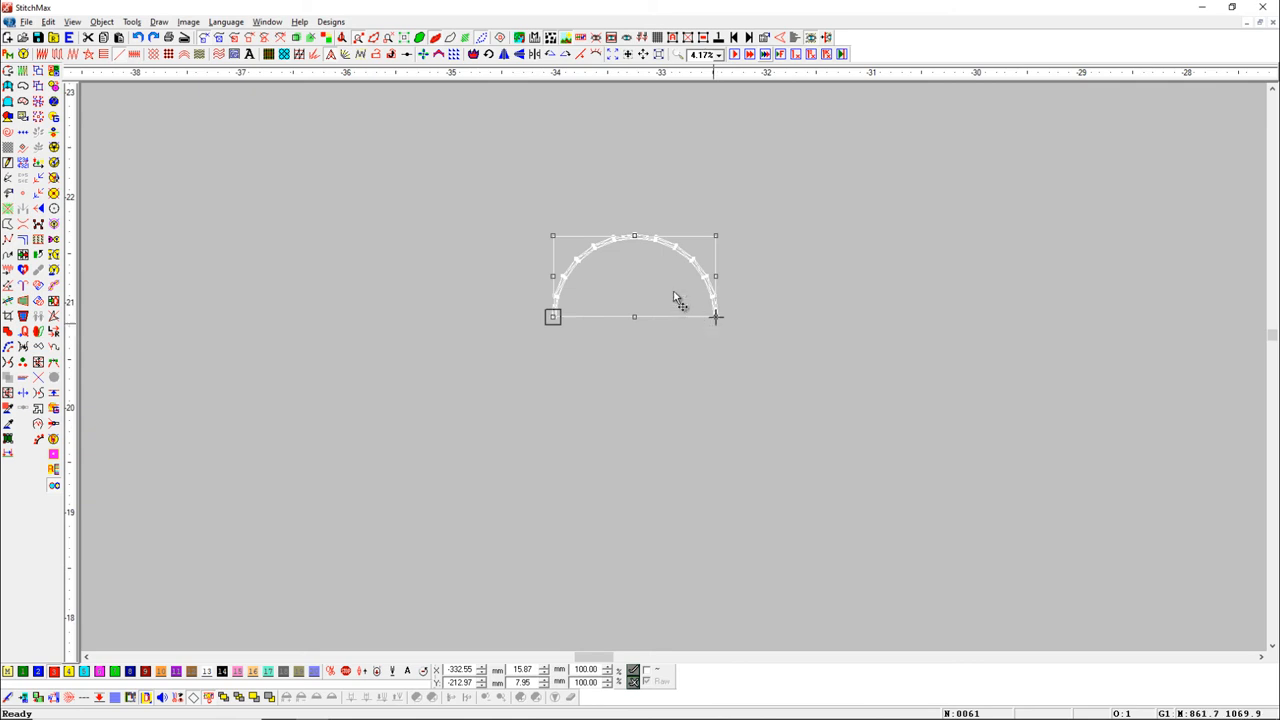
{"action": "left_click", "coordinate": [488, 54]}
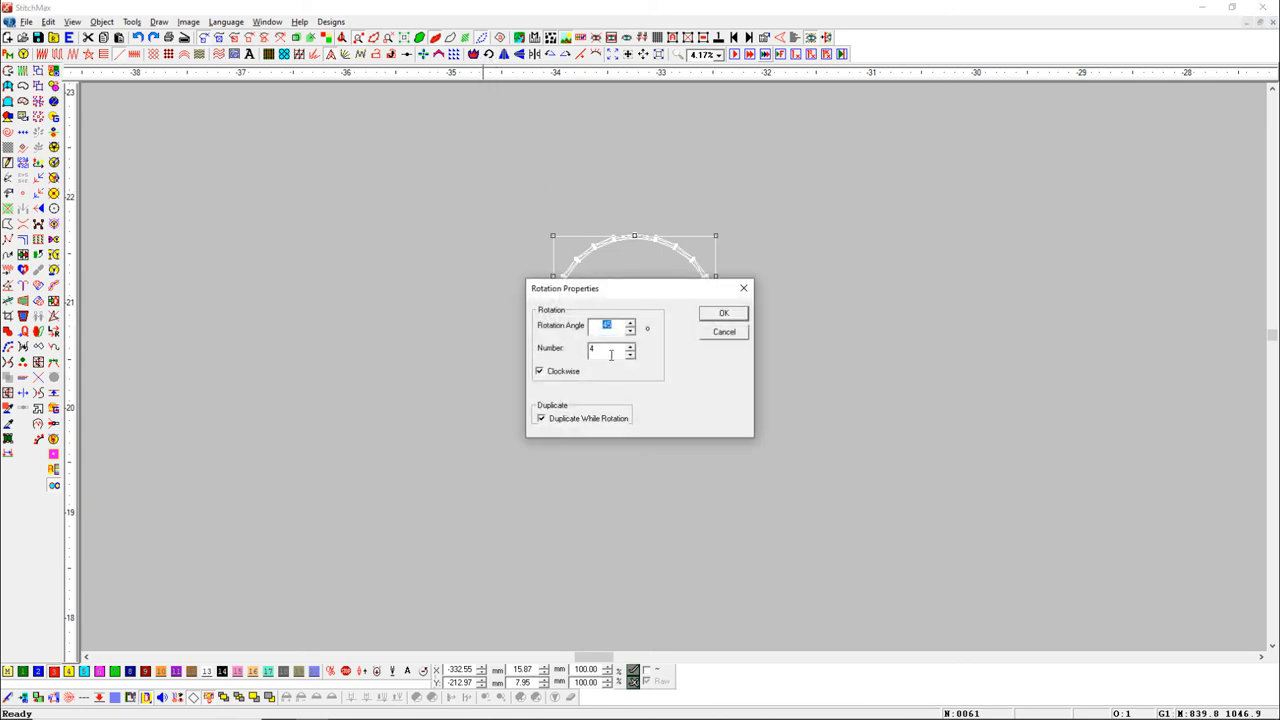
{"action": "left_click_drag", "start_coordinate": [600, 349], "coordinate": [578, 360]}
{"action": "type", "text": "0"}
{"action": "left_click", "coordinate": [724, 316]}
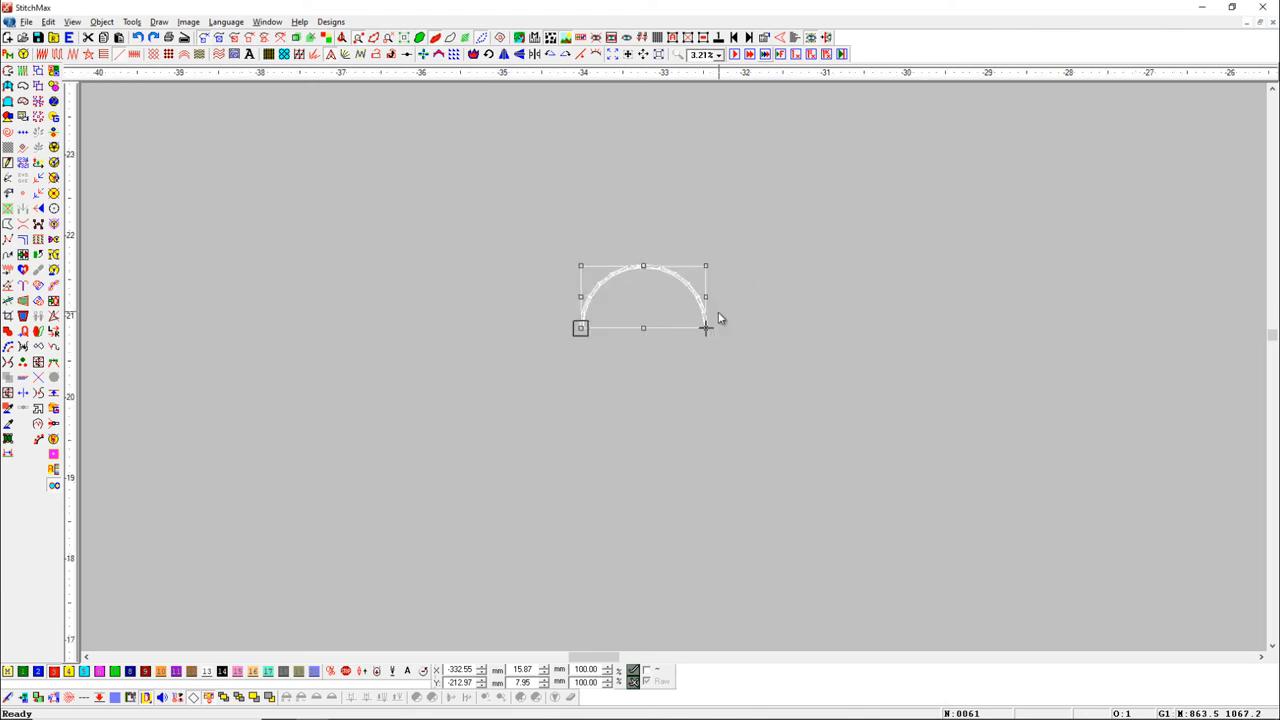
Step: Duplicate the arc by rotation into a closed eight-petal flower outline and clear the selection
{"action": "left_click", "coordinate": [492, 58]}
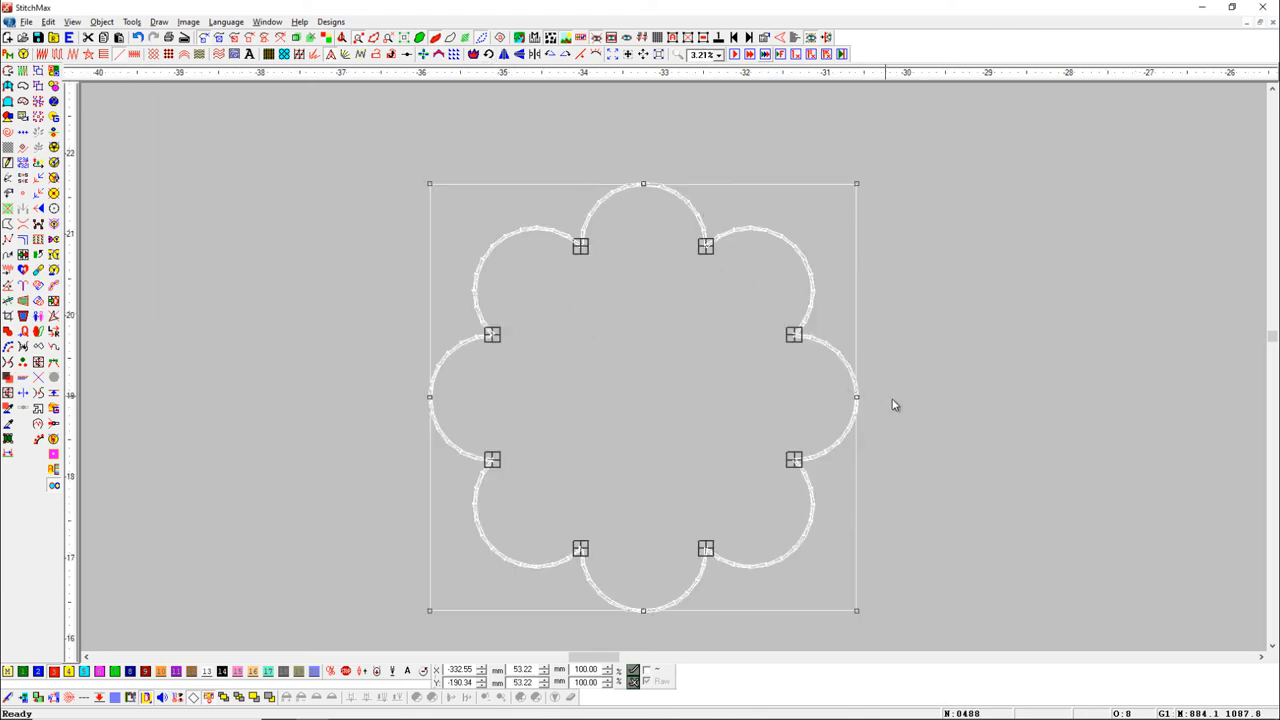
{"action": "left_click", "coordinate": [923, 402]}
{"action": "key", "text": "z"}
{"action": "left_click_drag", "start_coordinate": [395, 147], "coordinate": [895, 637]}
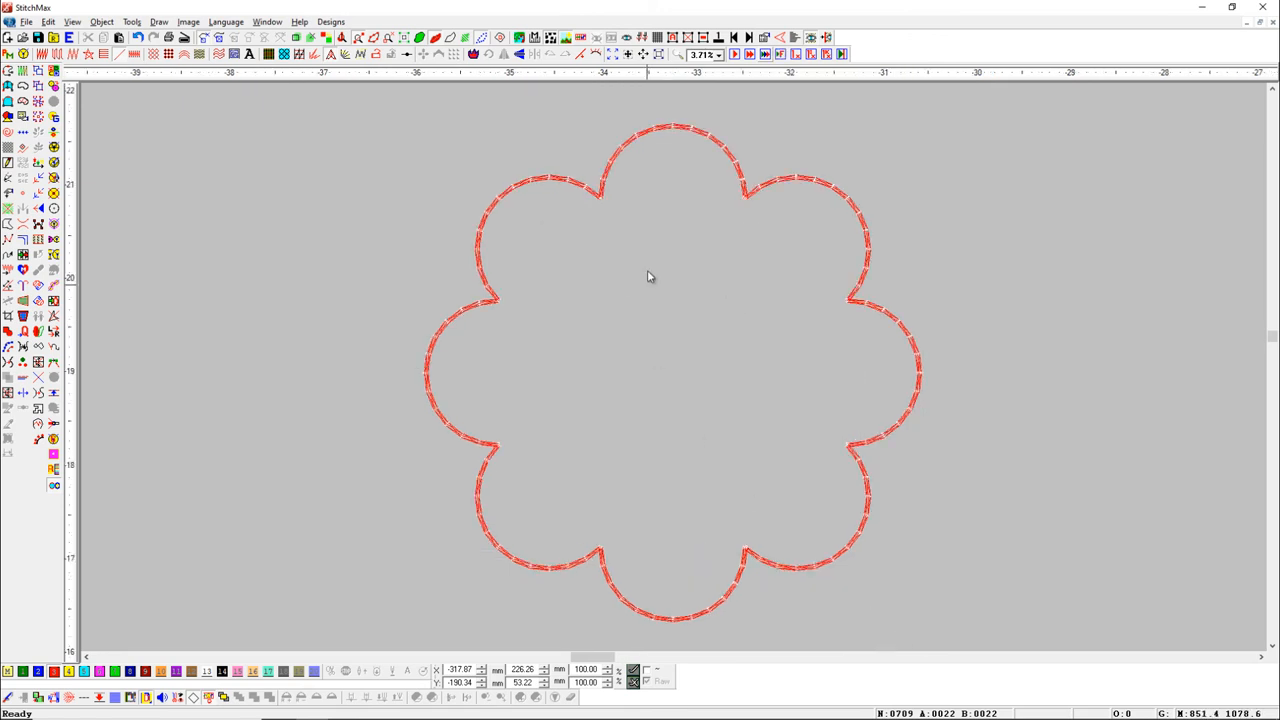
Step: Examine the flower outline's arcs individually, going clockwise from the top one, and clear the selection
{"action": "left_click", "coordinate": [632, 174]}
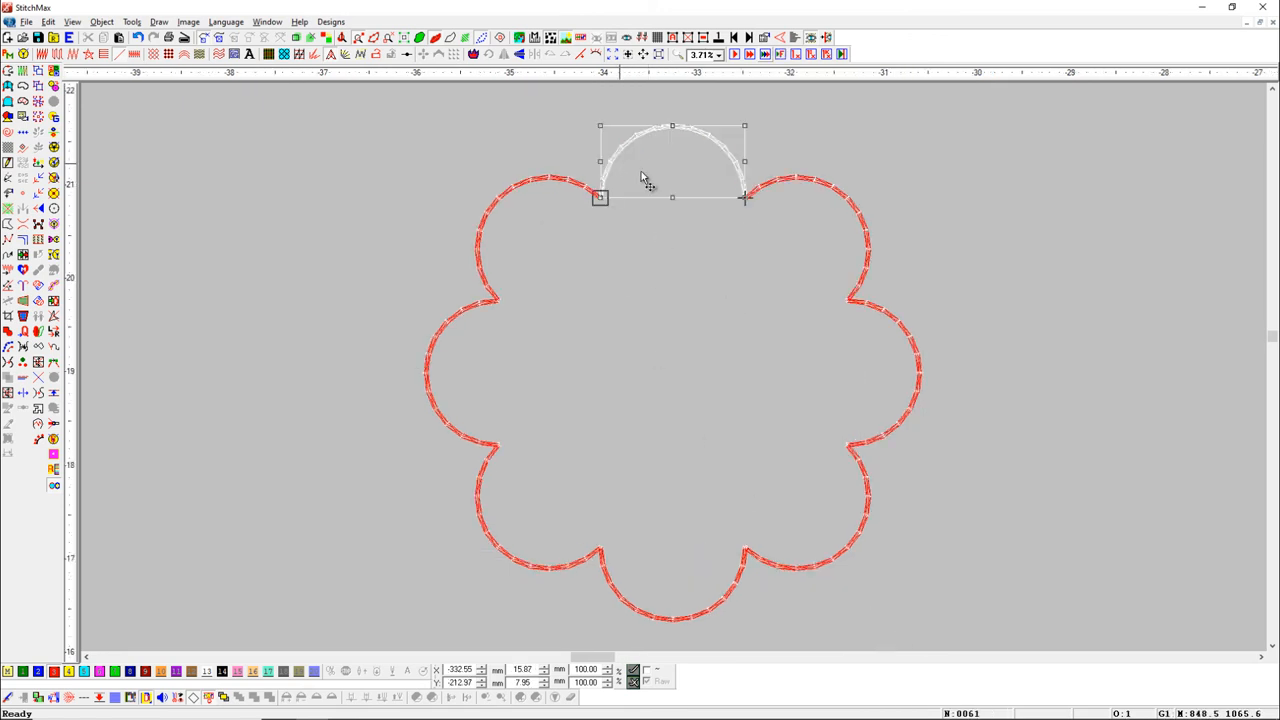
{"action": "left_click", "coordinate": [808, 206]}
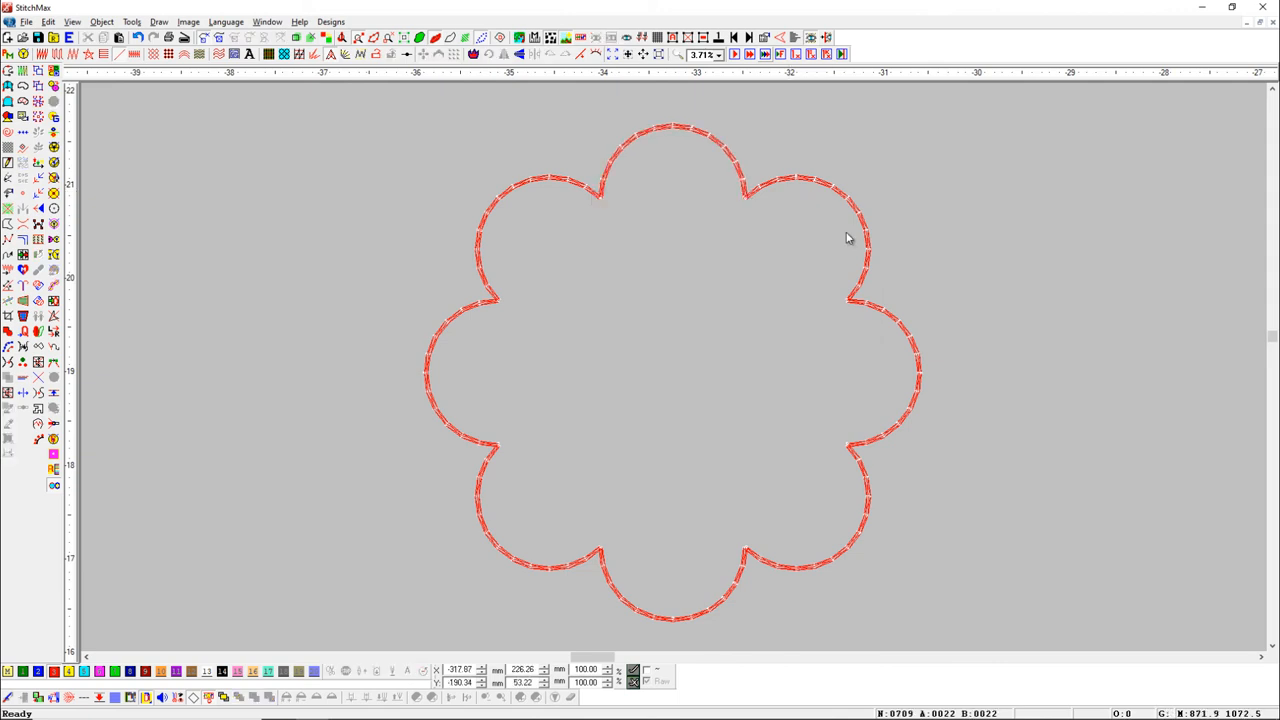
{"action": "left_click", "coordinate": [861, 268]}
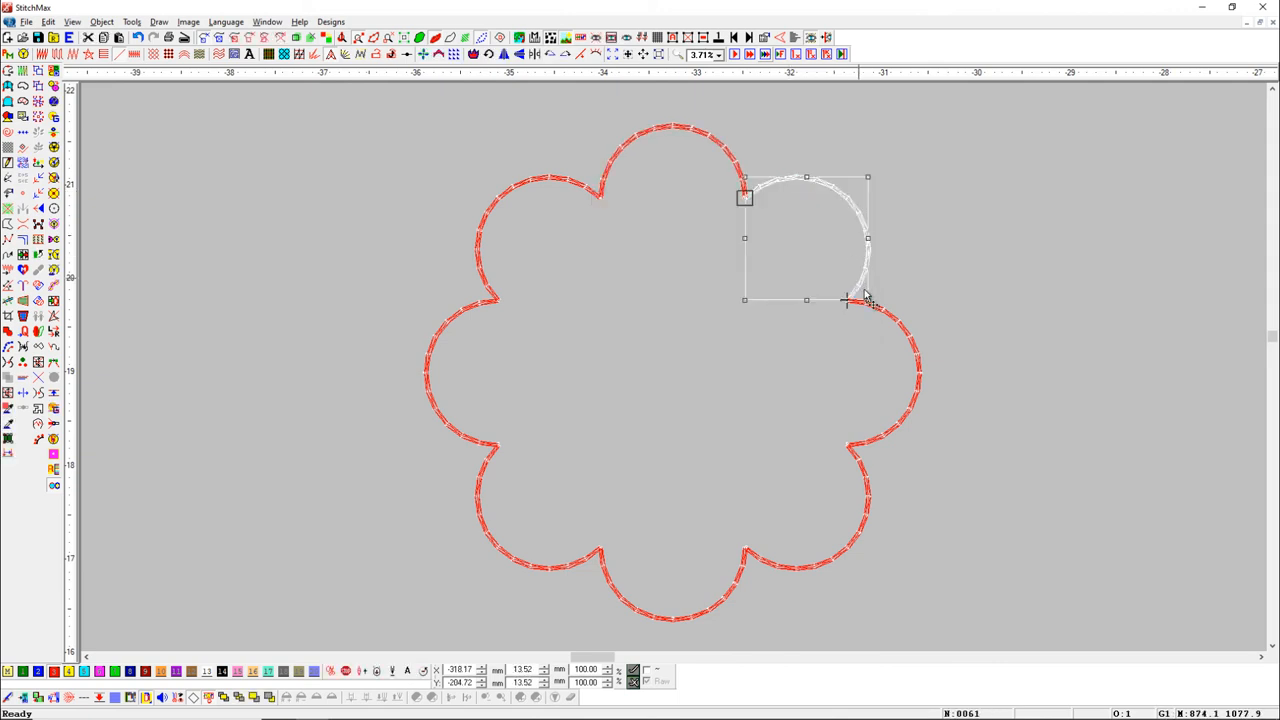
{"action": "left_click", "coordinate": [894, 345]}
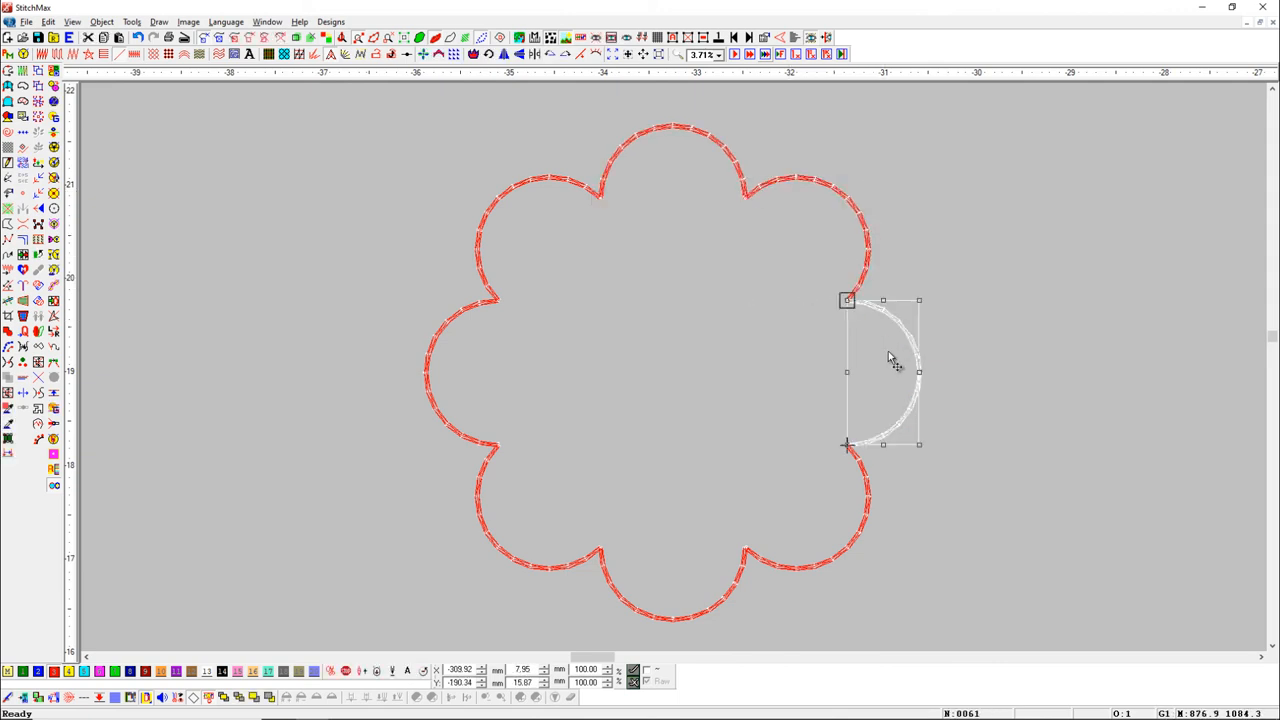
{"action": "left_click", "coordinate": [871, 476]}
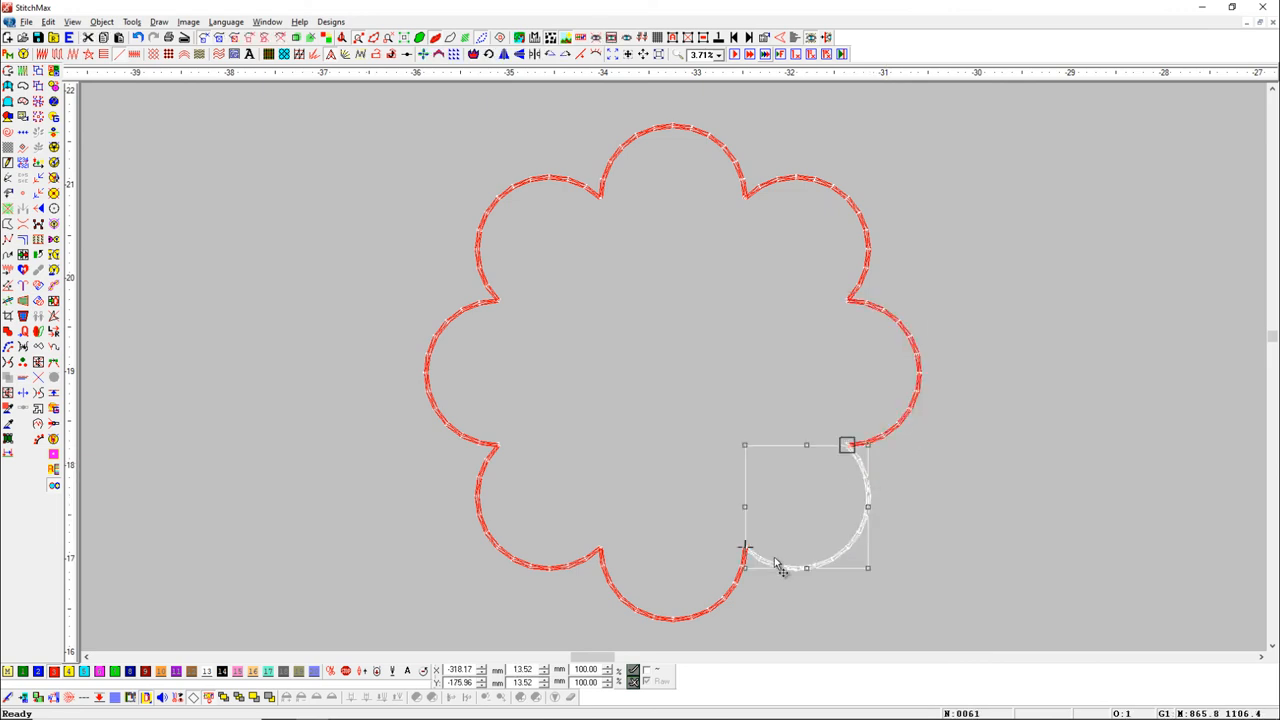
{"action": "left_click", "coordinate": [753, 580]}
{"action": "left_click", "coordinate": [938, 400]}
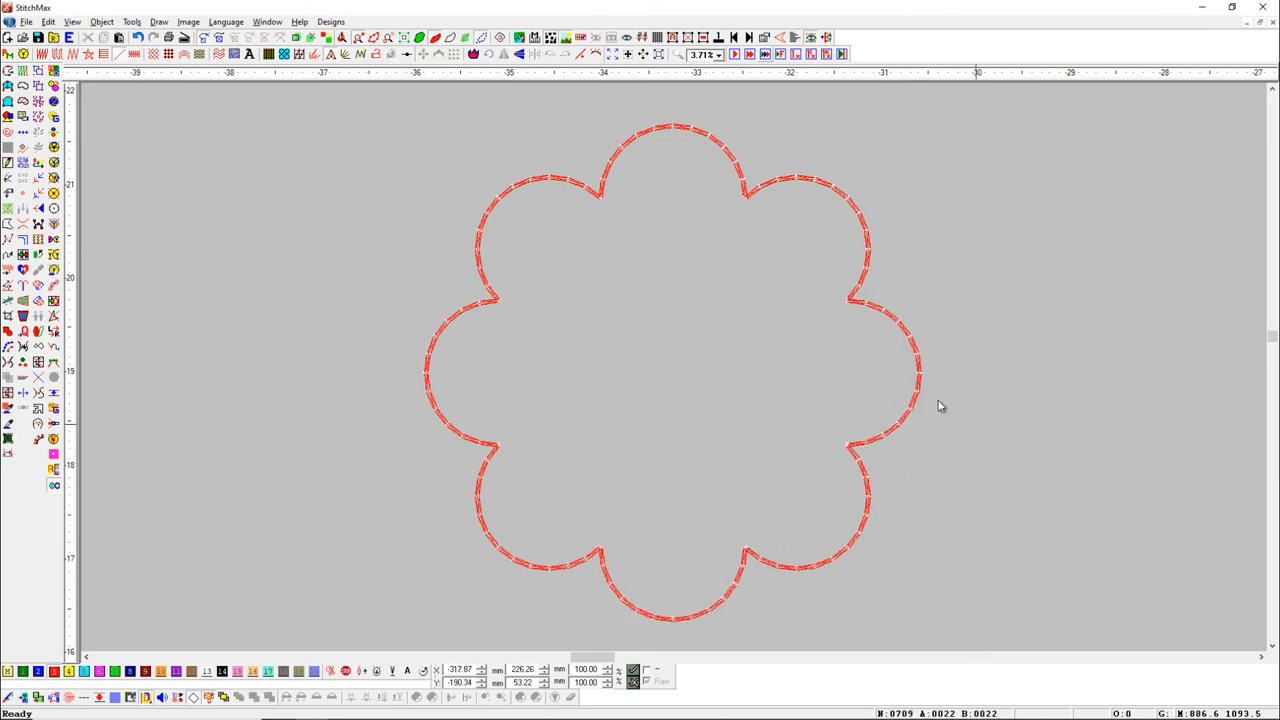
Step: Select all eight arcs of the flower and join their nodes into one continuous outline
{"action": "left_click", "coordinate": [643, 140]}
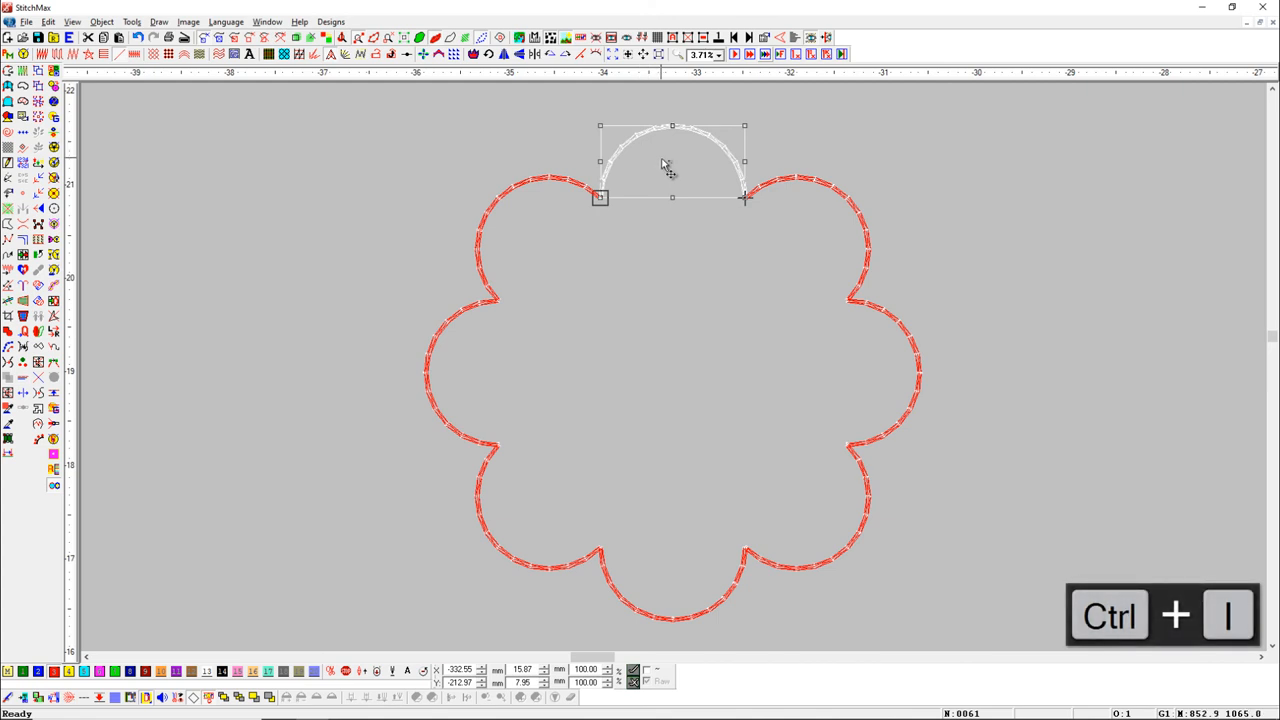
{"action": "key", "text": "ctrl+i"}
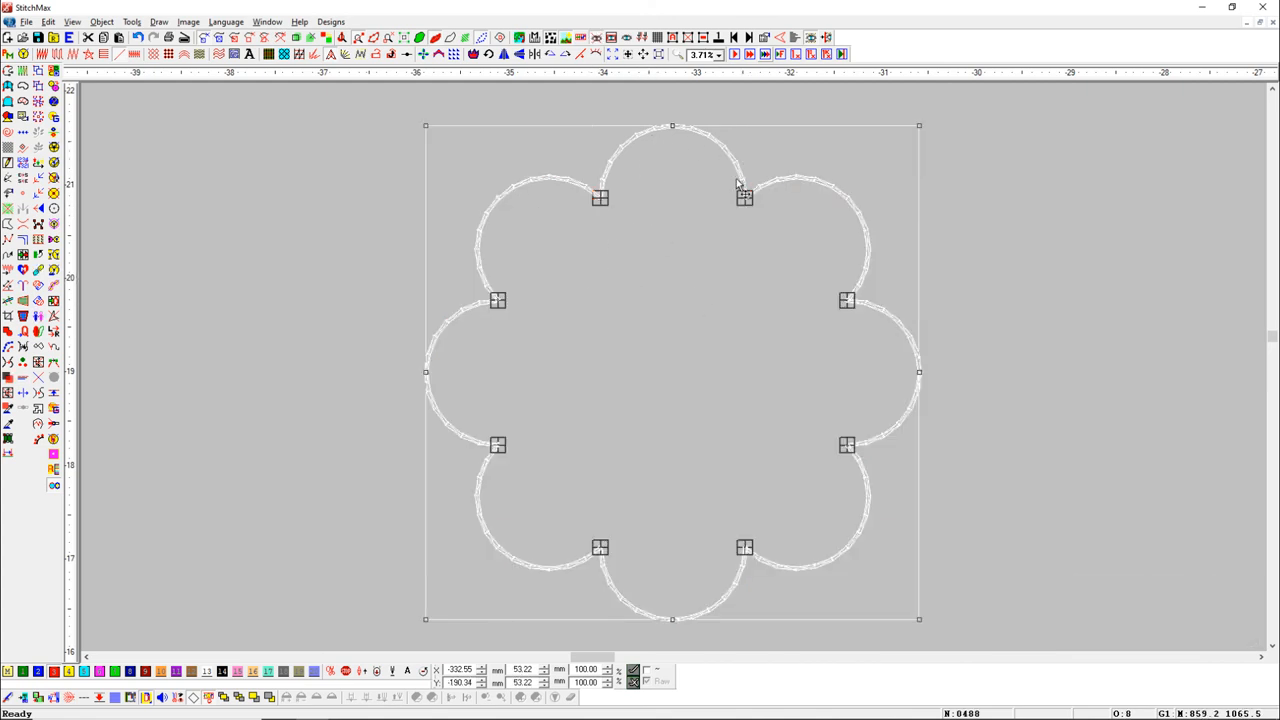
{"action": "key", "text": "n"}
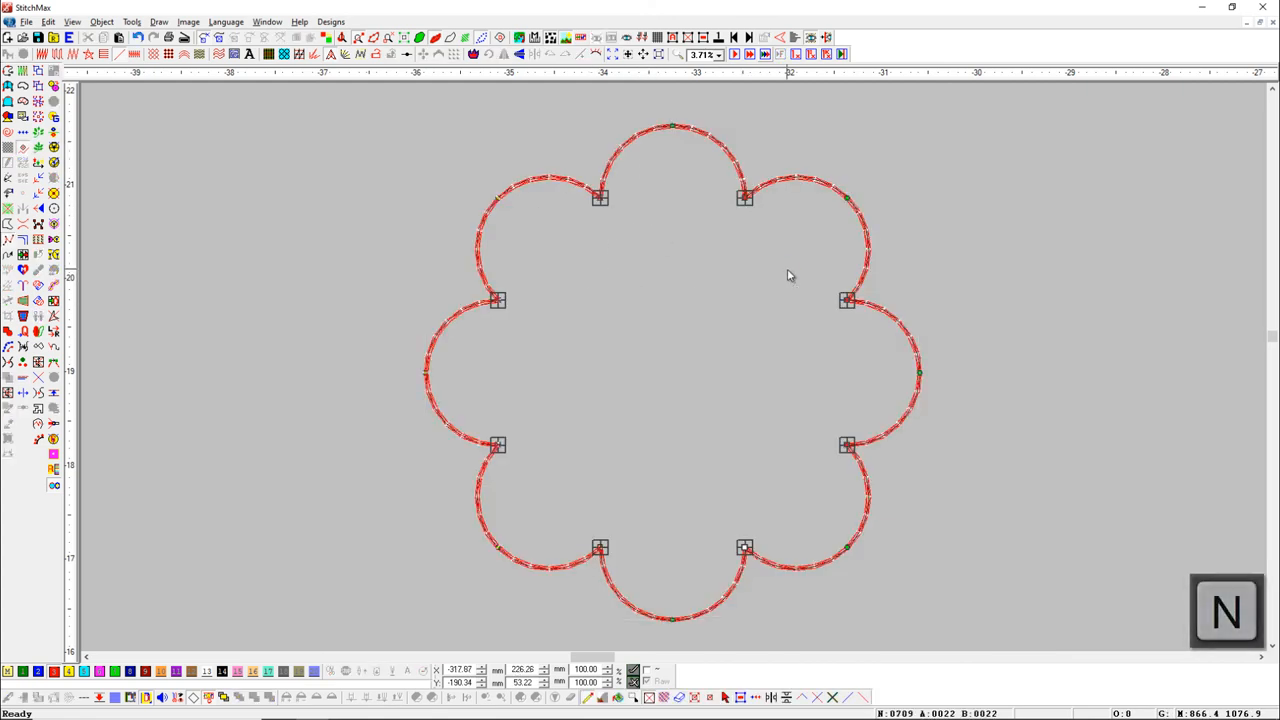
{"action": "key", "text": "j"}
{"action": "key", "text": "n"}
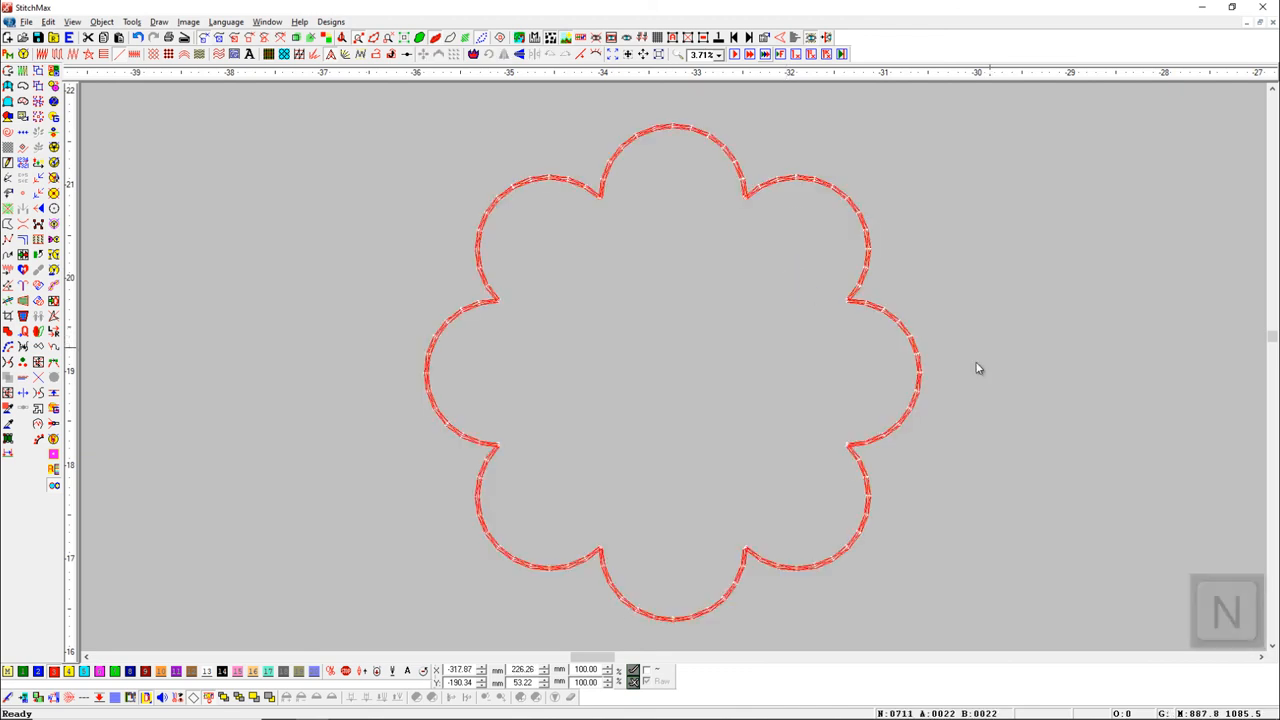
Step: Select the joined flower outline to check it as a single object, and clear the selection
{"action": "left_click", "coordinate": [912, 405]}
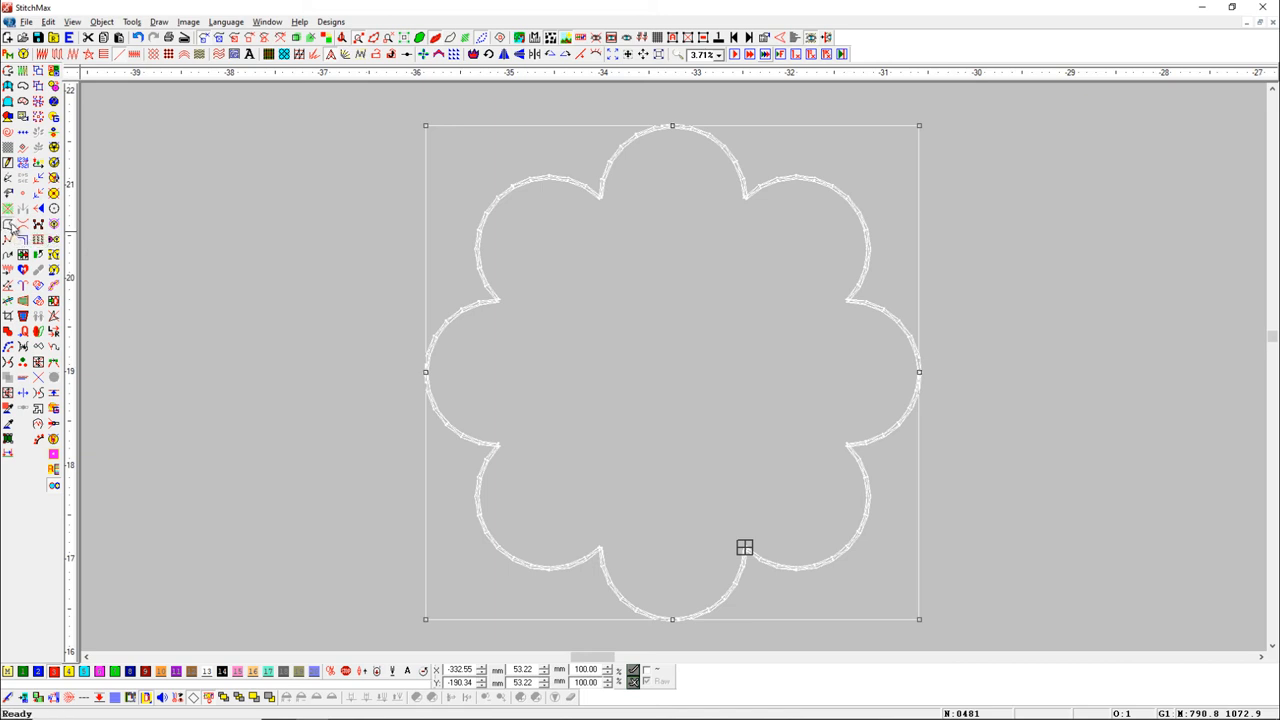
{"action": "left_click", "coordinate": [957, 483]}
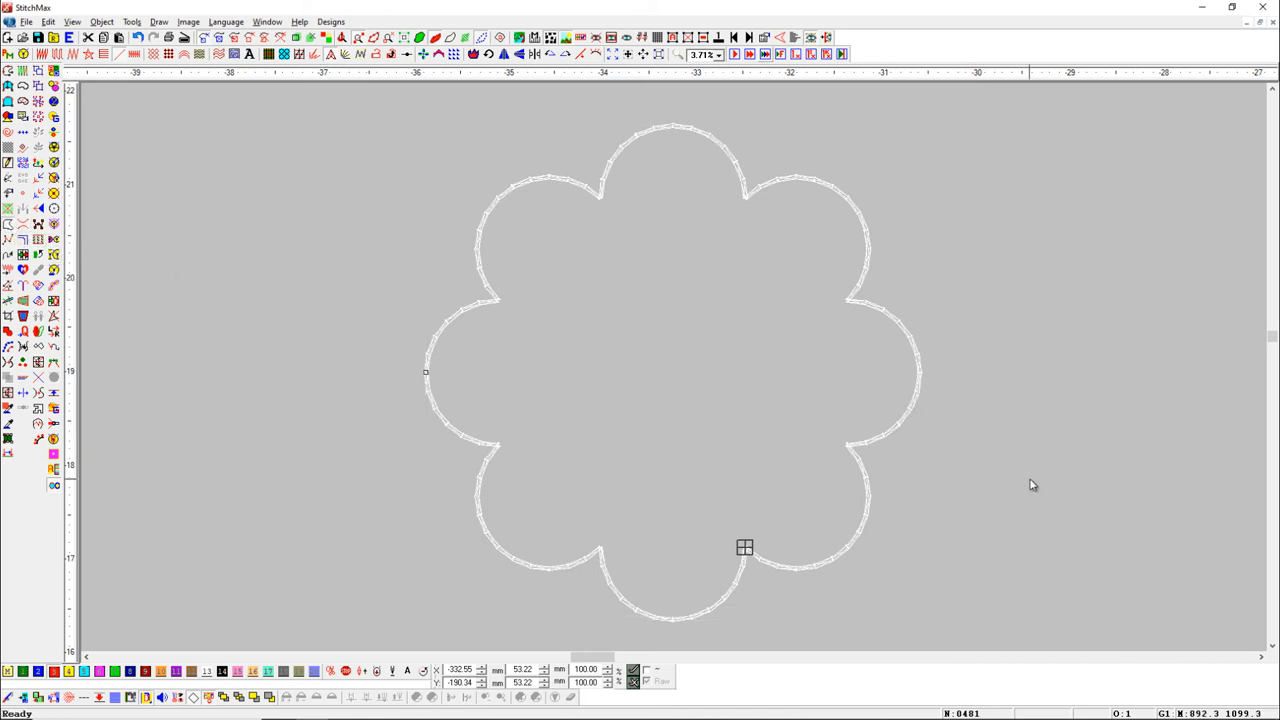
{"action": "key", "text": "t"}
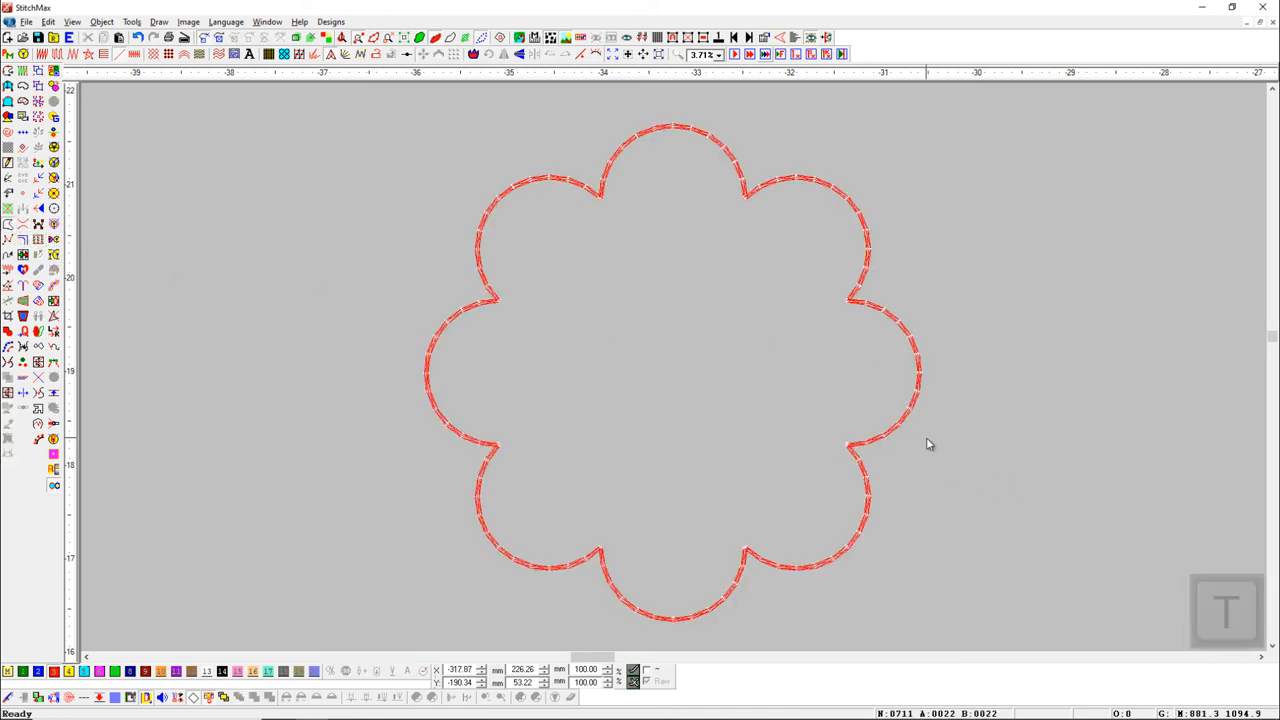
{"action": "left_click", "coordinate": [895, 427]}
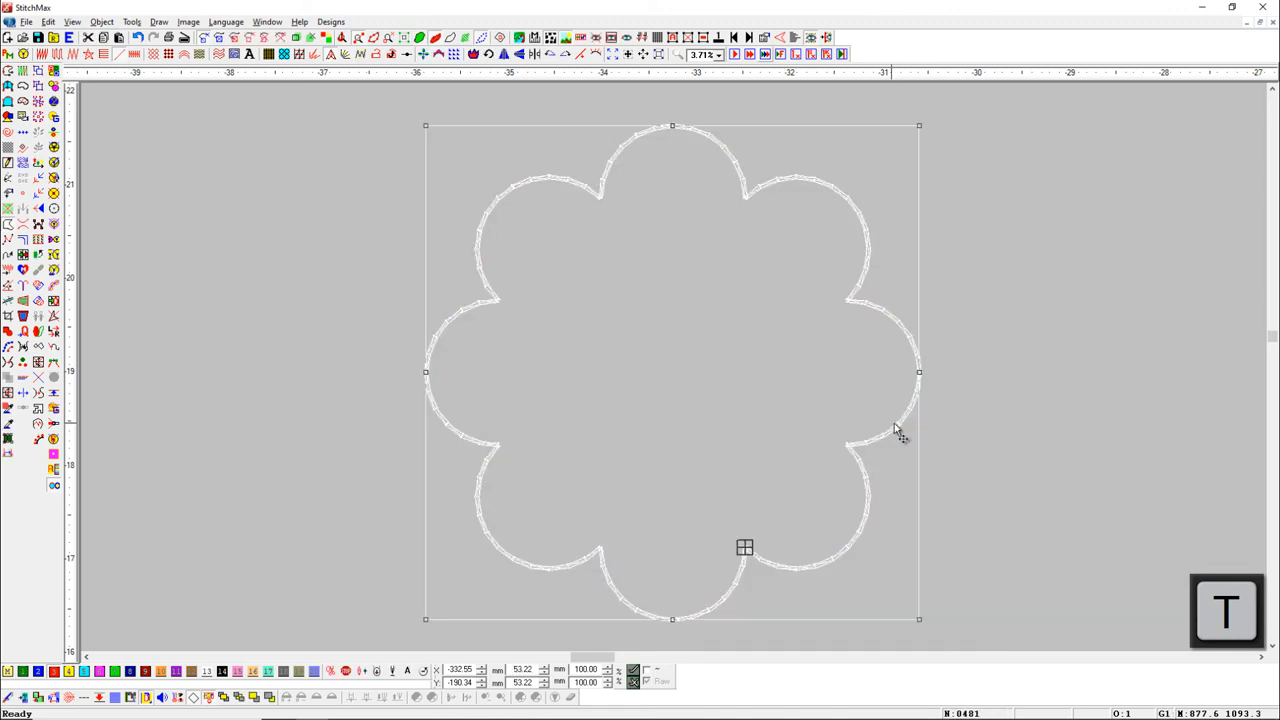
{"action": "left_click", "coordinate": [1002, 442]}
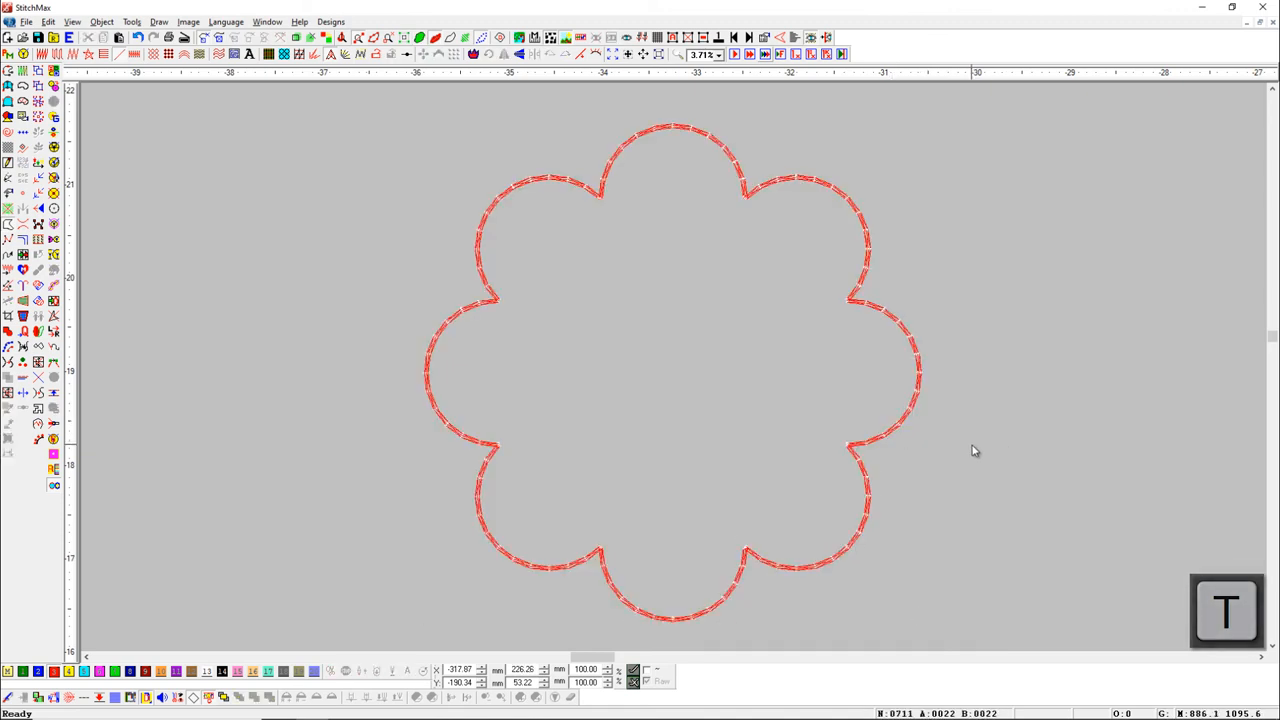
Step: Review the rotation properties for the zigzag petal above the circle and accept them as they are
{"action": "scroll", "coordinate": [969, 451], "scroll_direction": "down", "scroll_amount": 1}
{"action": "scroll", "coordinate": [950, 450], "scroll_direction": "left", "scroll_amount": 2}
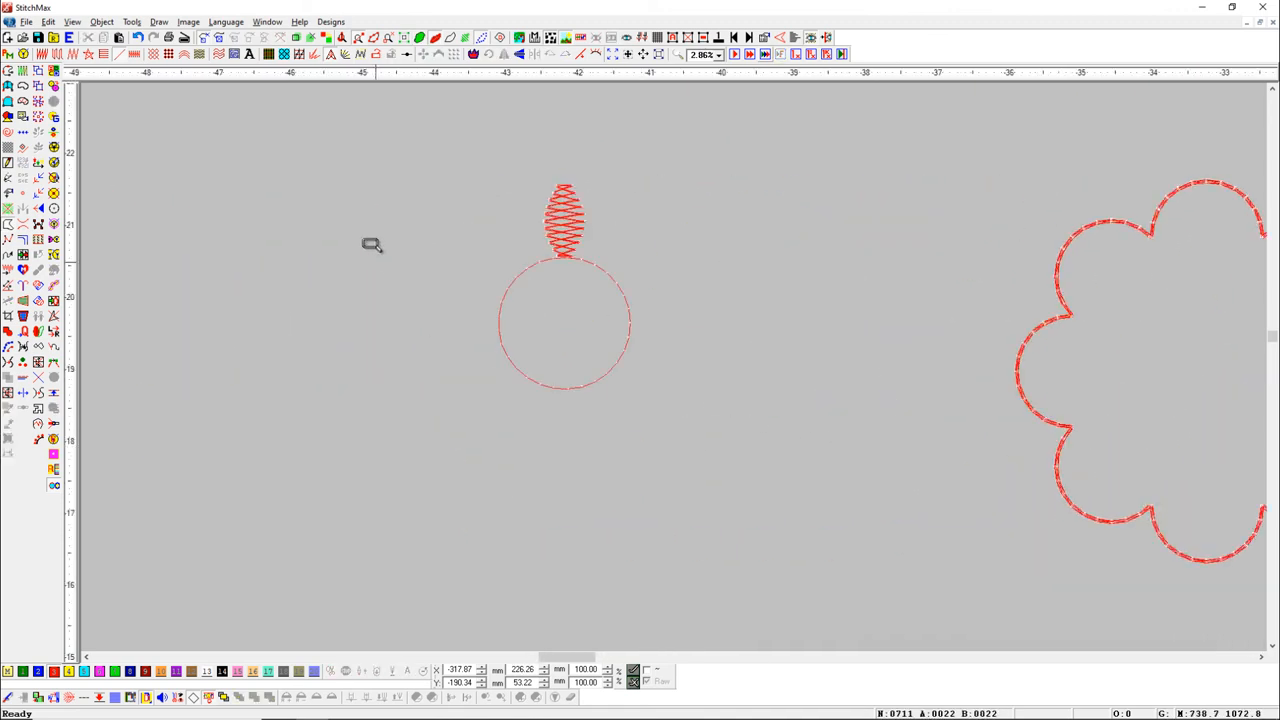
{"action": "left_click_drag", "start_coordinate": [376, 143], "coordinate": [778, 535]}
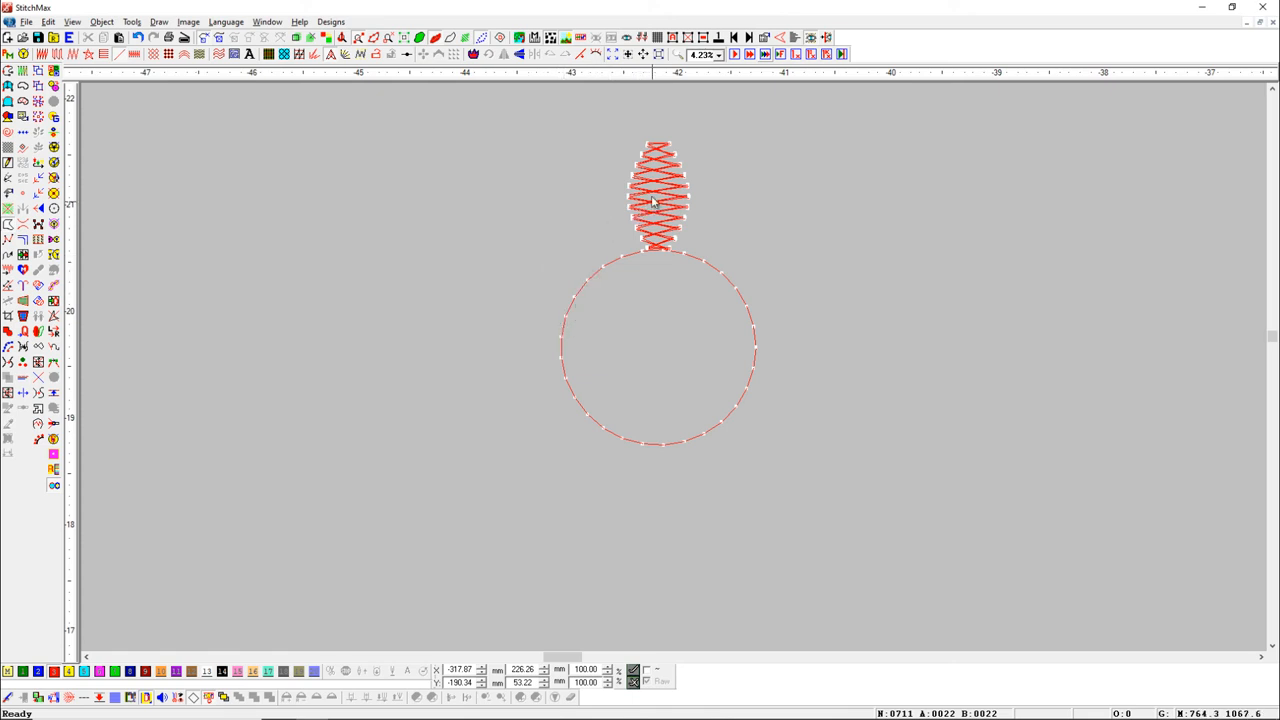
{"action": "left_click", "coordinate": [489, 56]}
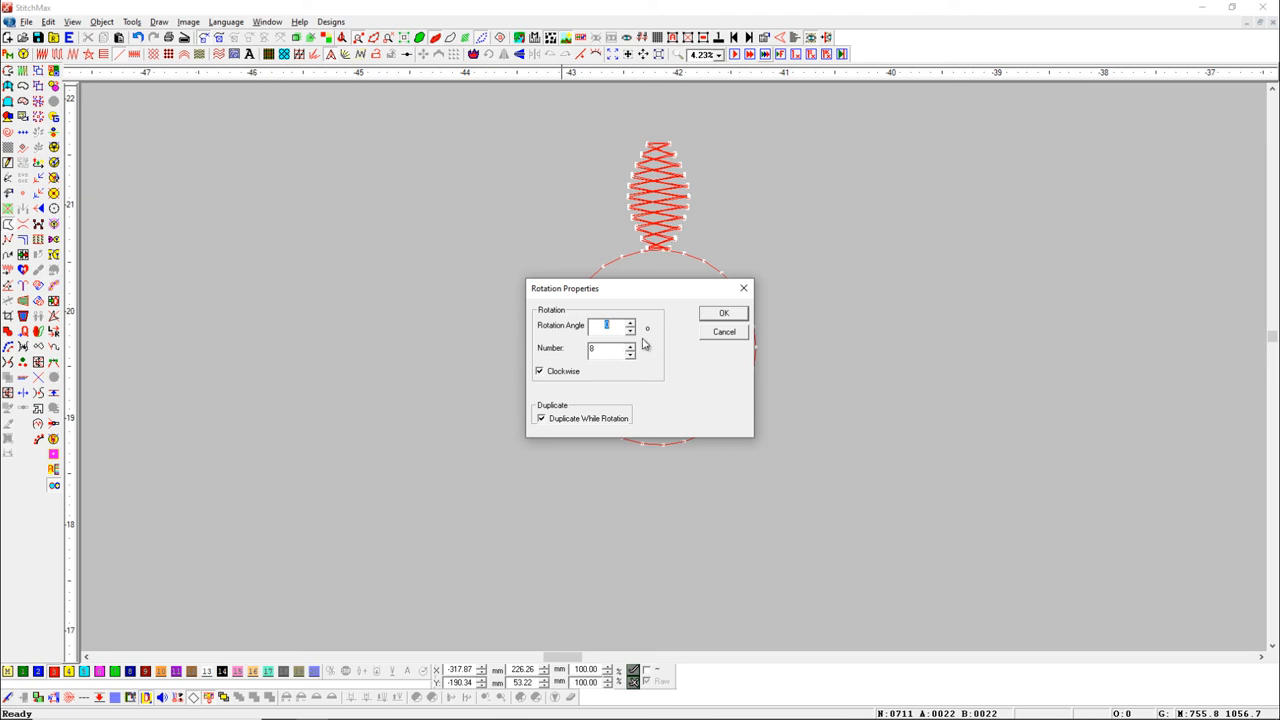
{"action": "key", "text": "Return"}
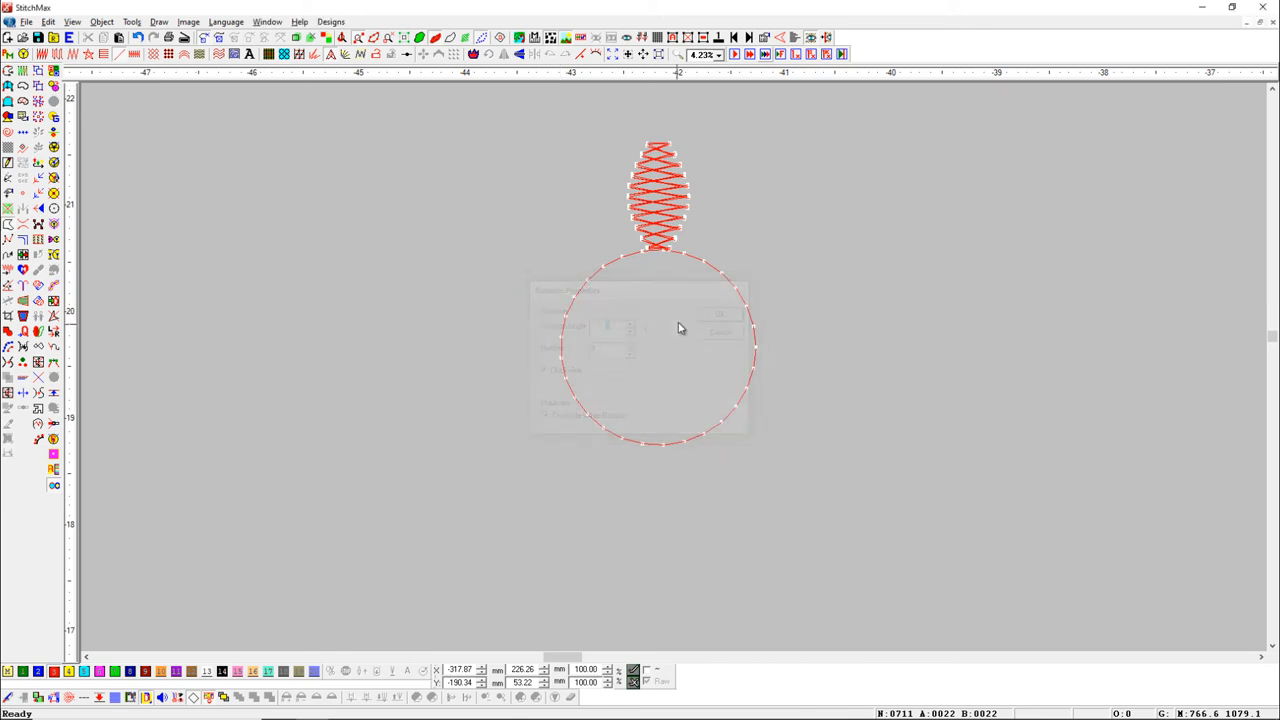
Step: Select the zigzag petal and the circle, and duplicate the petal by rotation into eight petals around the circle
{"action": "left_click", "coordinate": [662, 206]}
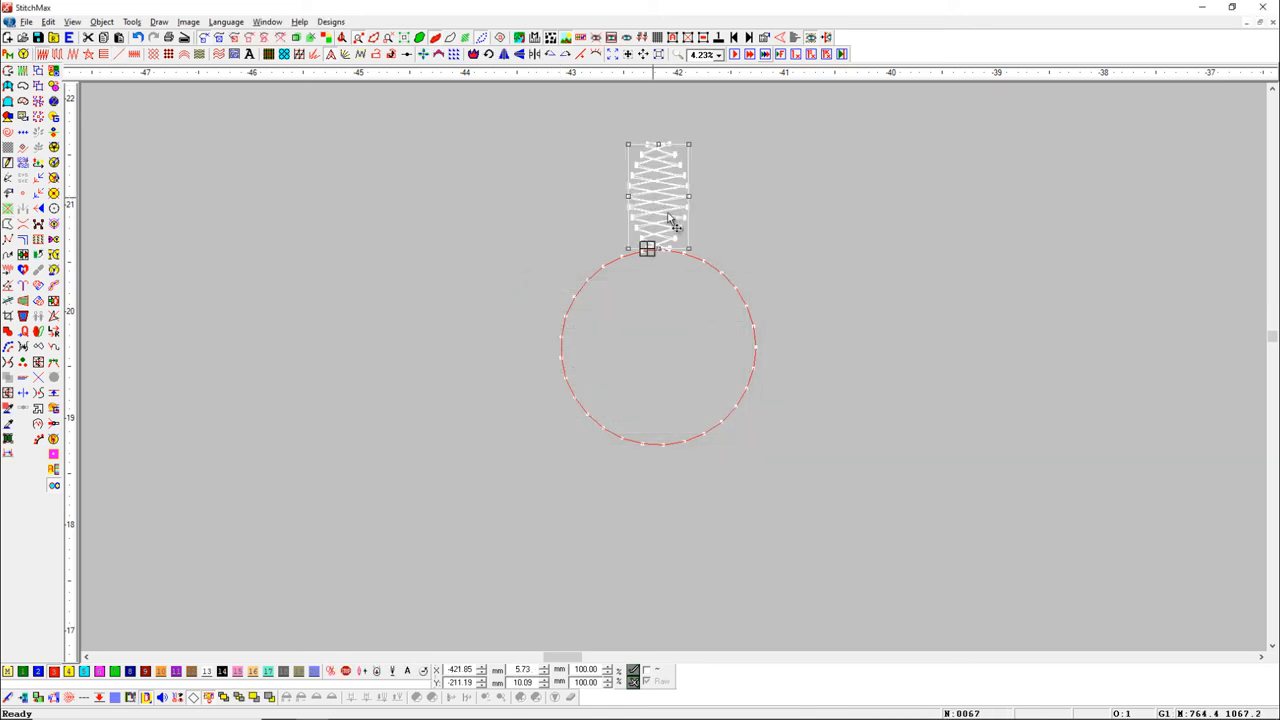
{"action": "left_click", "coordinate": [716, 275], "text": "shift"}
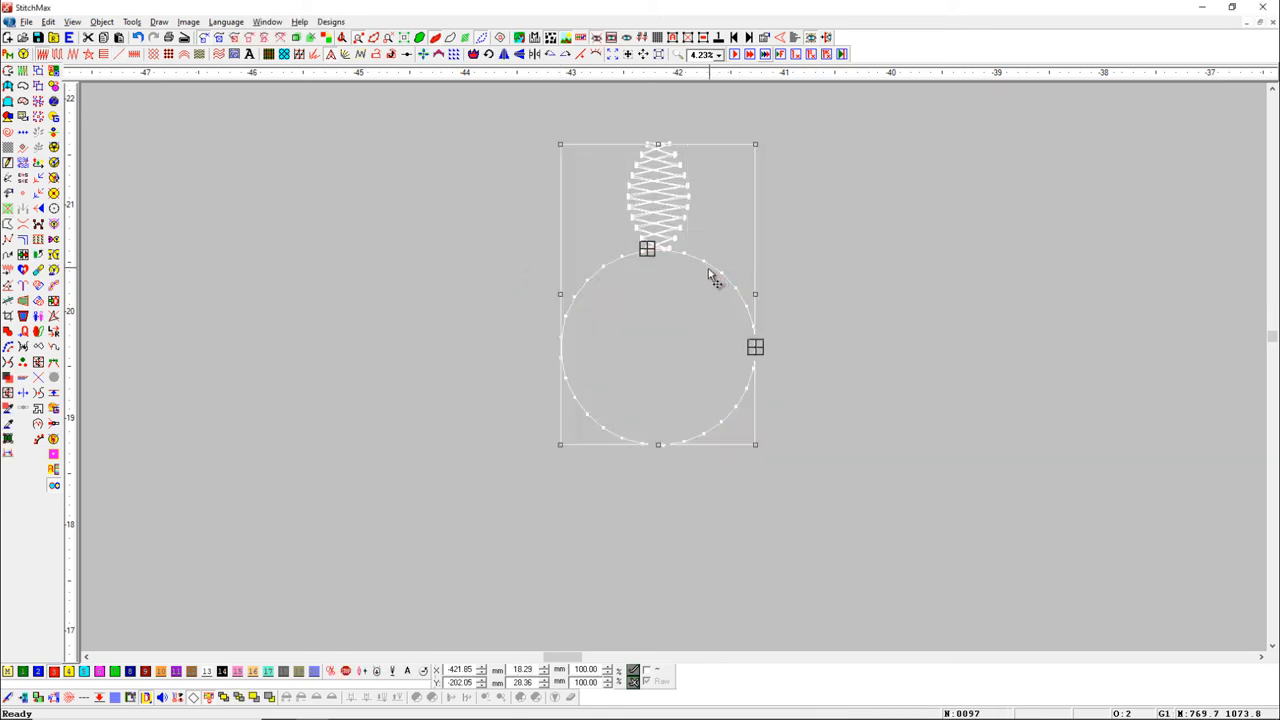
{"action": "left_click", "coordinate": [488, 54]}
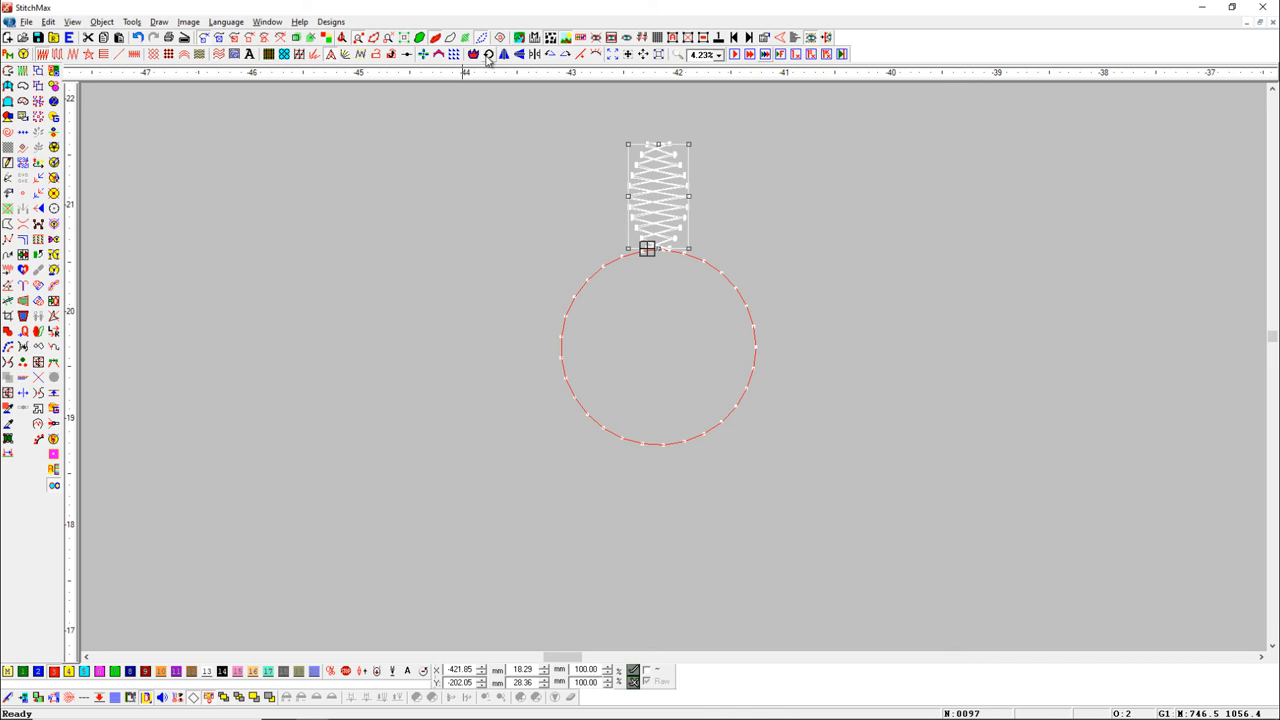
{"action": "left_click", "coordinate": [488, 55]}
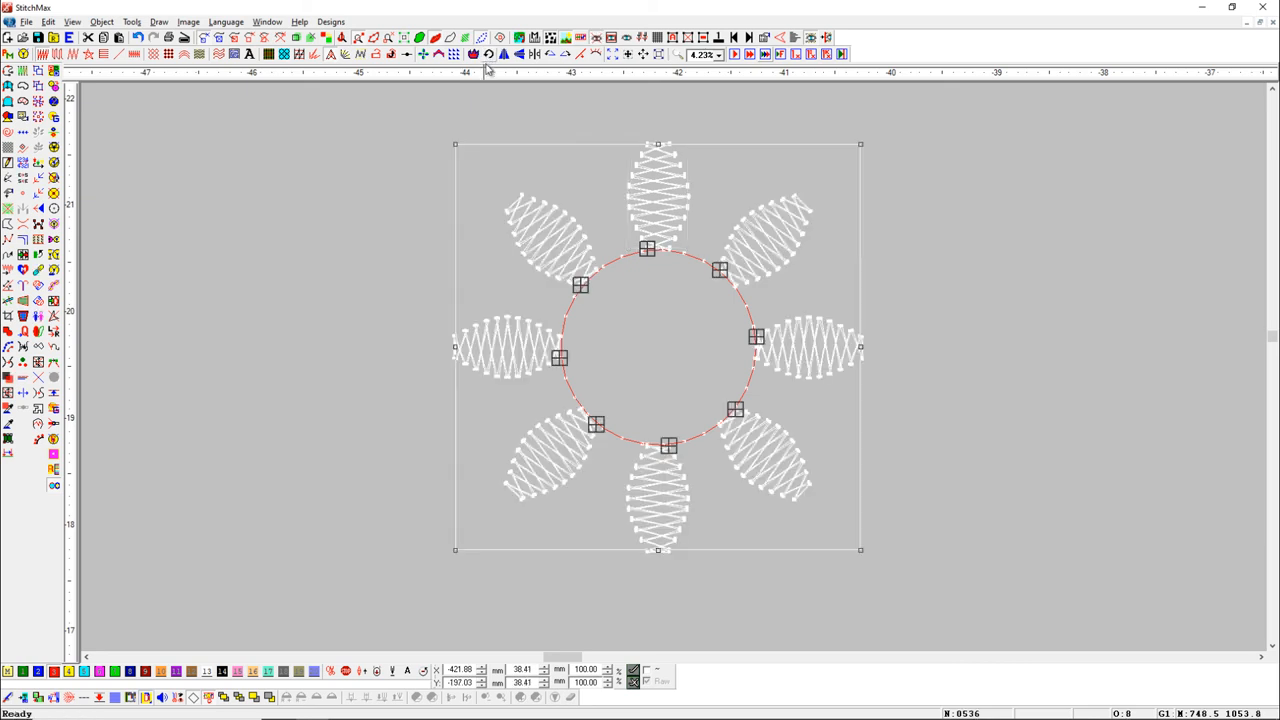
Step: Undo the eight-petal duplication around the circle and set the number of rotated copies to 11 in the rotation properties
{"action": "left_click", "coordinate": [955, 369]}
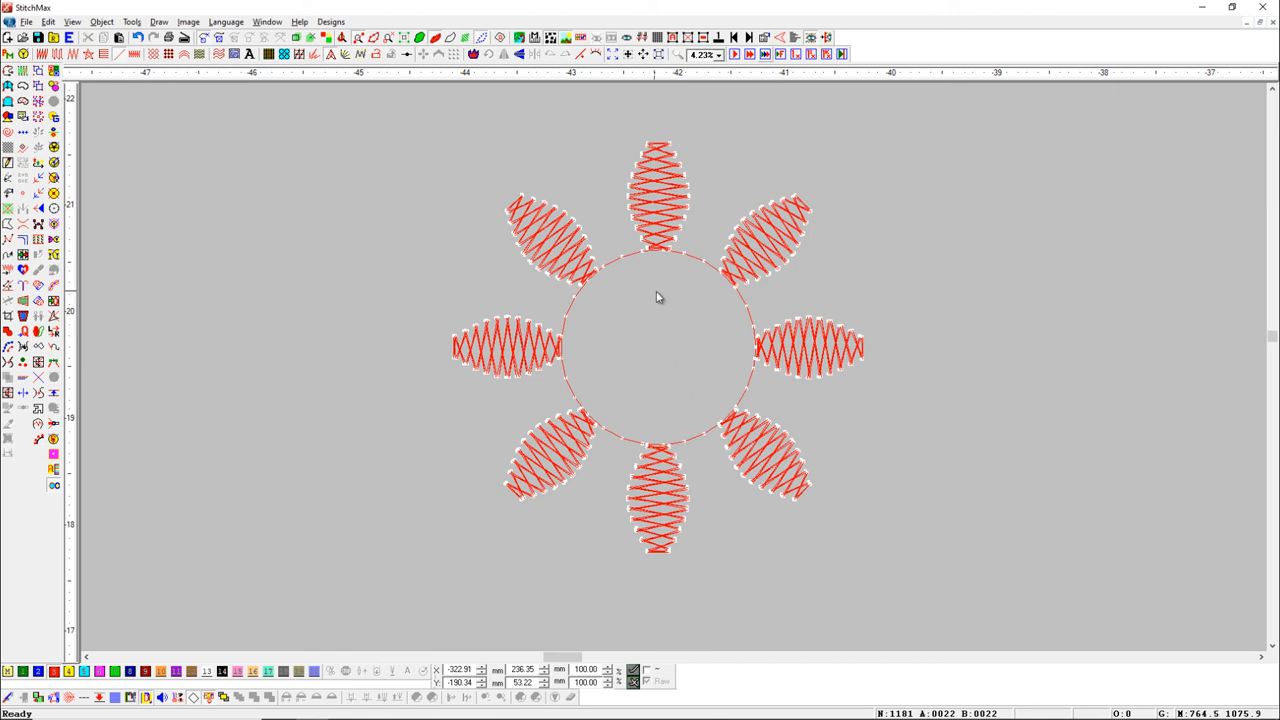
{"action": "key", "text": "ctrl+z"}
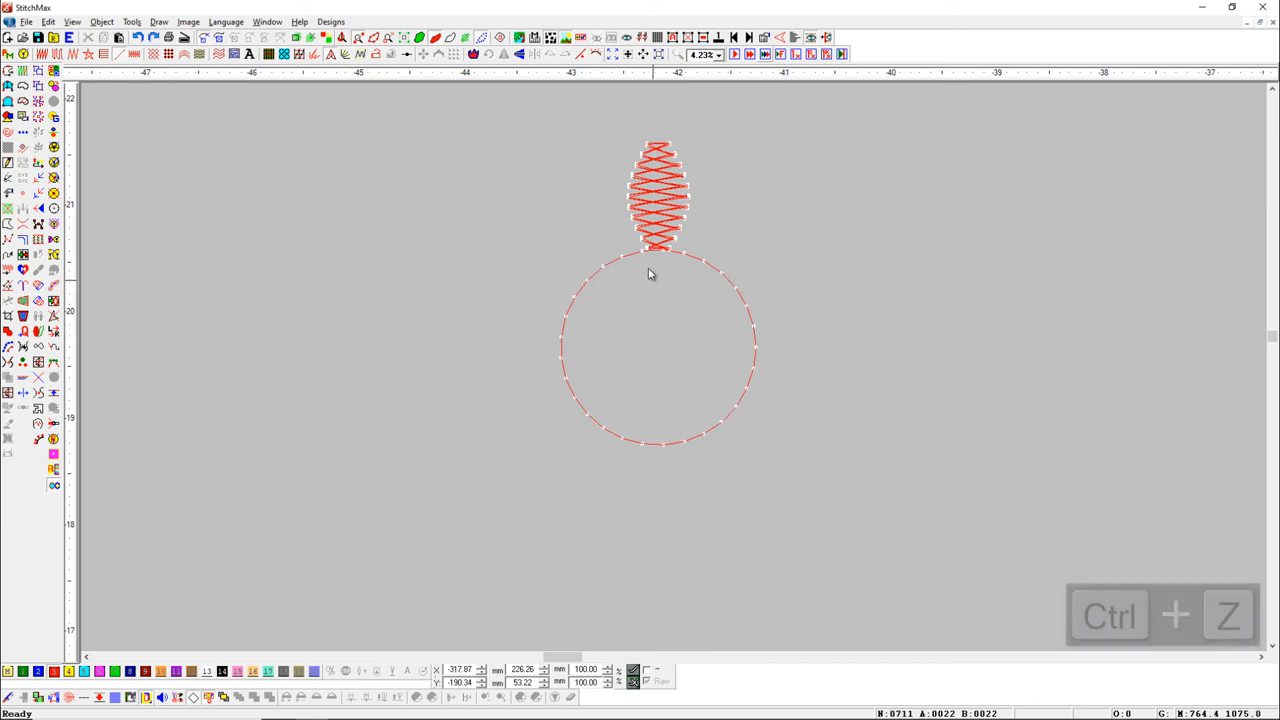
{"action": "left_click", "coordinate": [476, 54]}
{"action": "key", "text": "Tab"}
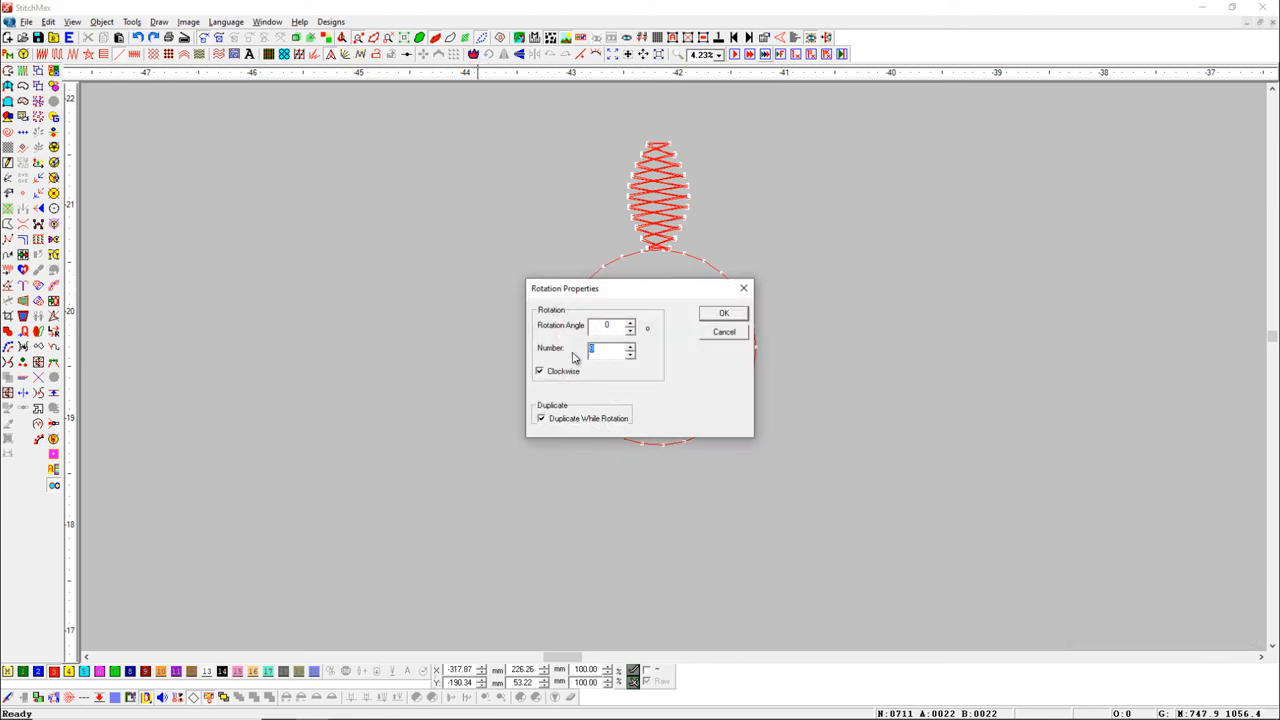
{"action": "type", "text": "11"}
{"action": "left_click", "coordinate": [732, 315]}
Step: Select the zigzag petal and the circle, duplicate the petal by rotation into eleven petals around the circle, and clear the selection
{"action": "left_click", "coordinate": [654, 208]}
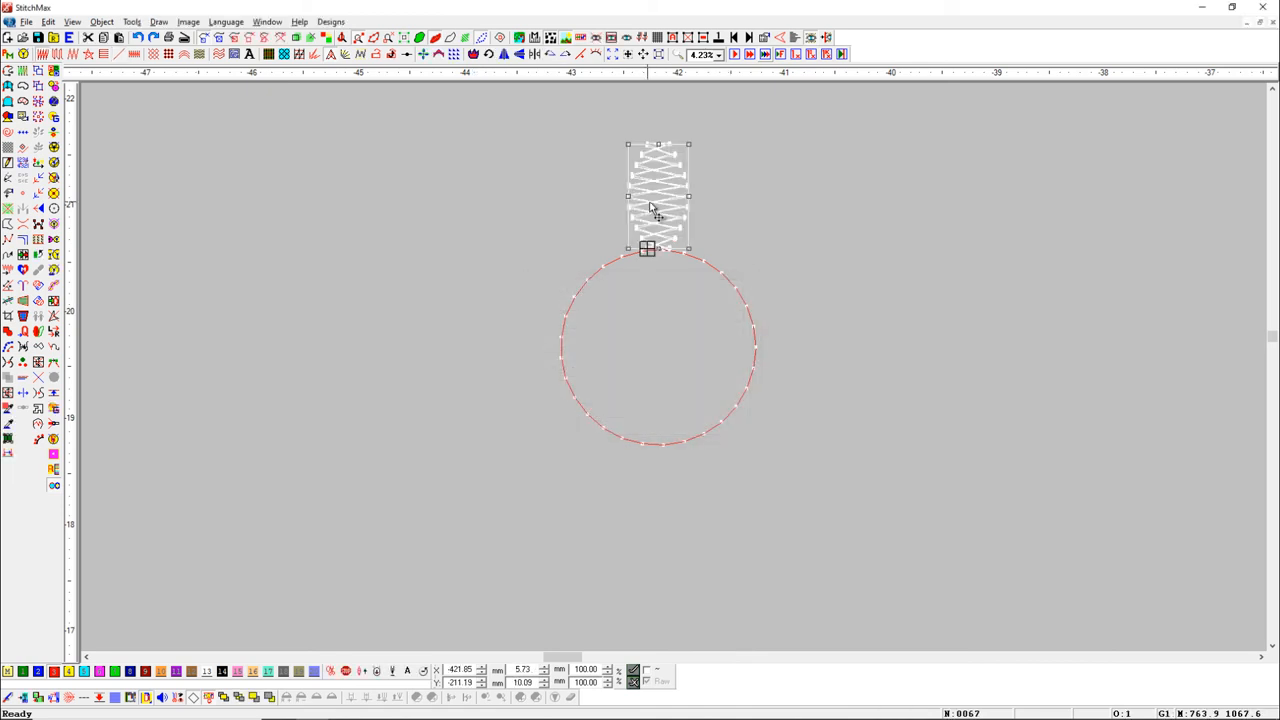
{"action": "left_click", "coordinate": [702, 260], "text": "ctrl"}
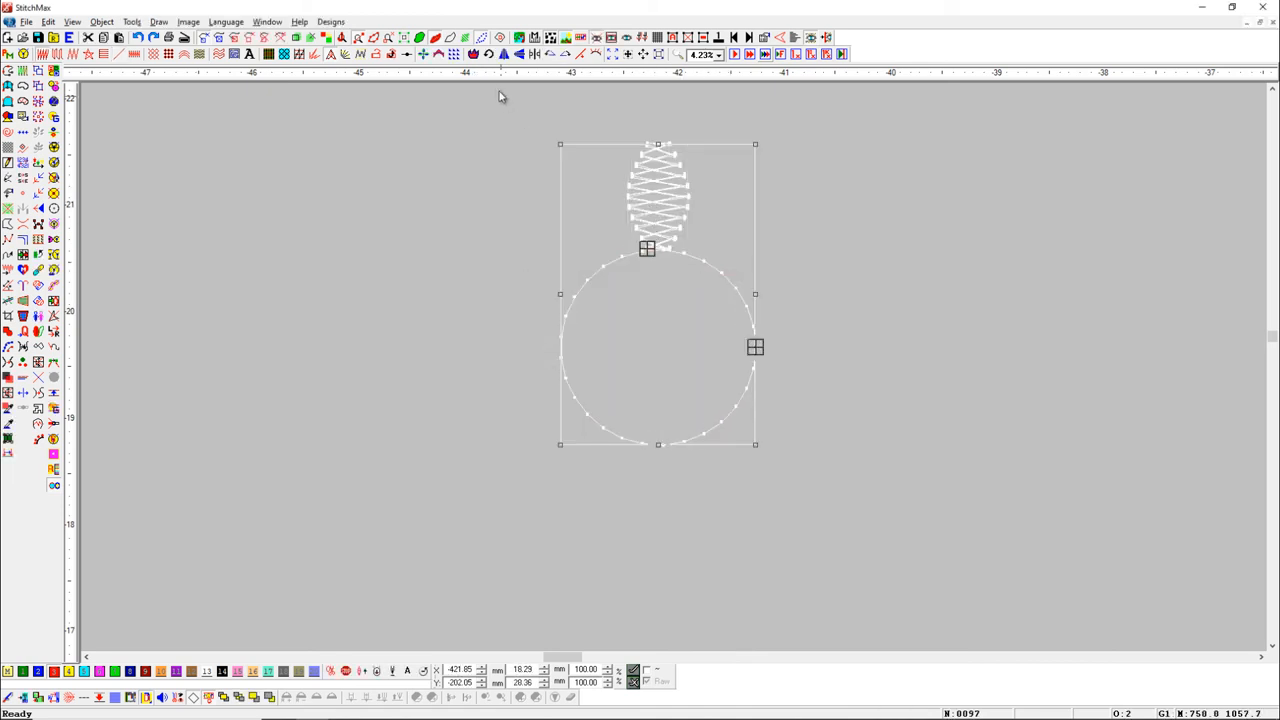
{"action": "left_click", "coordinate": [489, 55]}
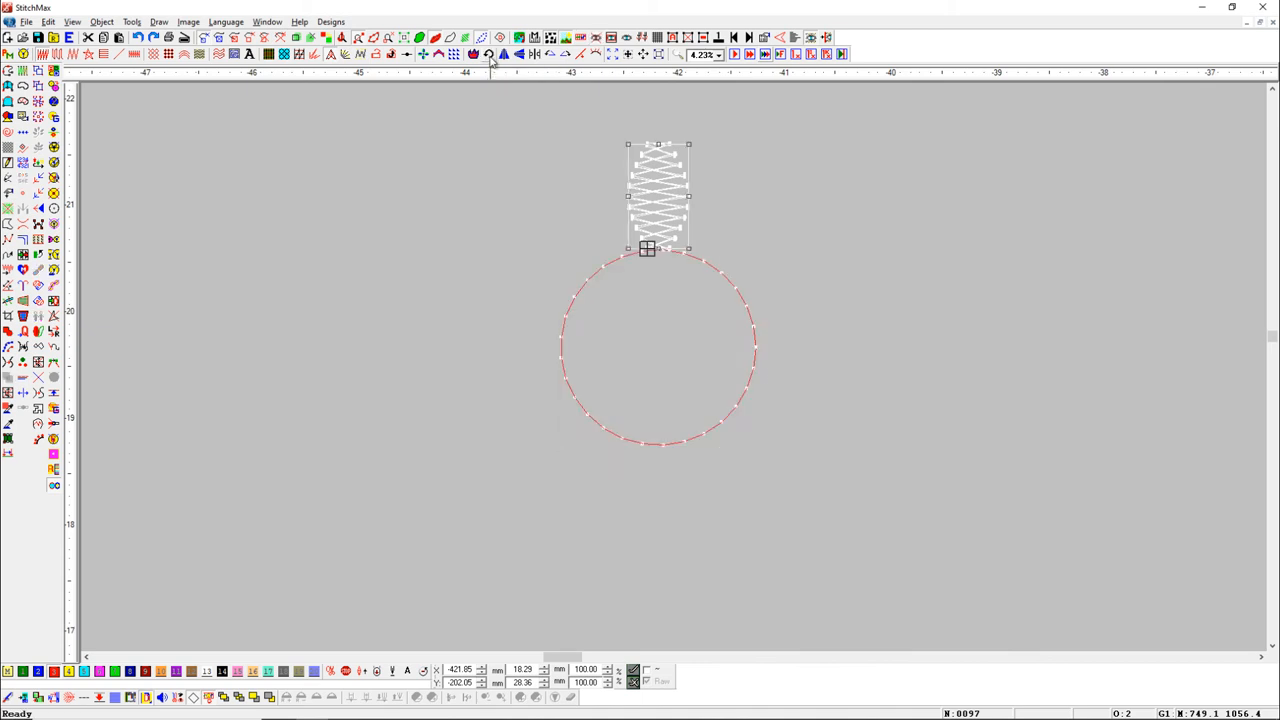
{"action": "left_click", "coordinate": [489, 55]}
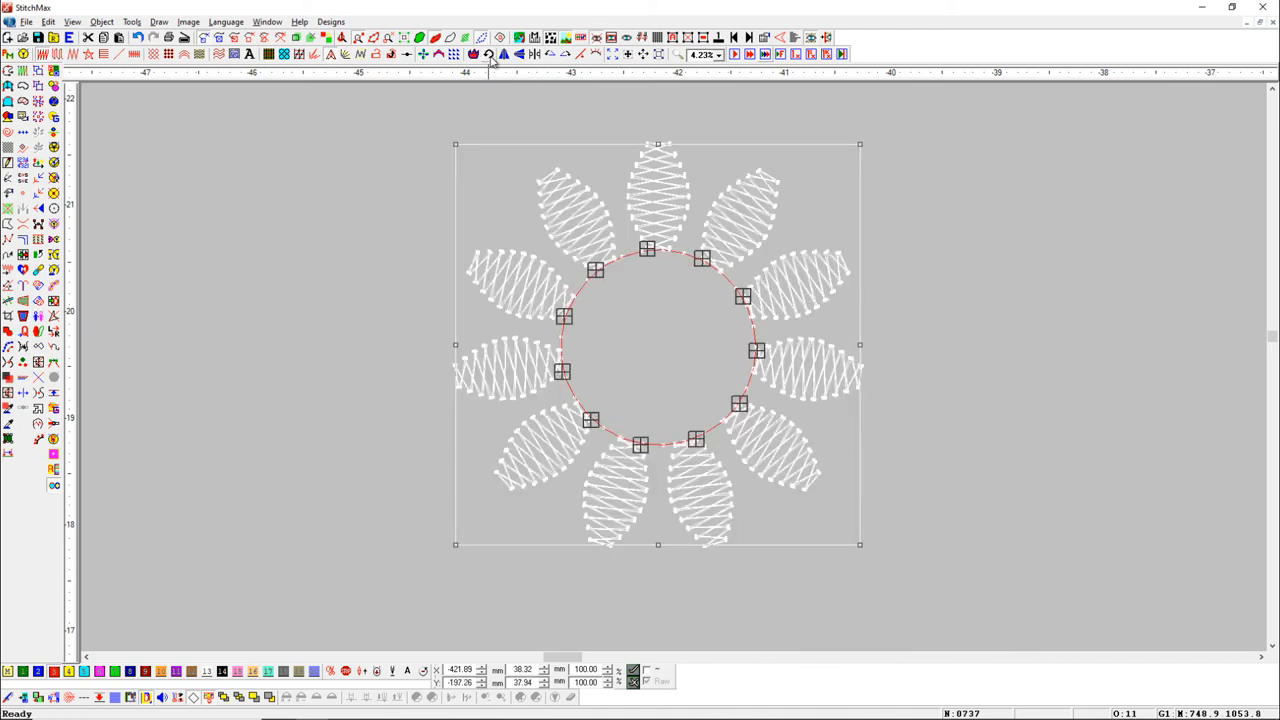
{"action": "left_click", "coordinate": [975, 393]}
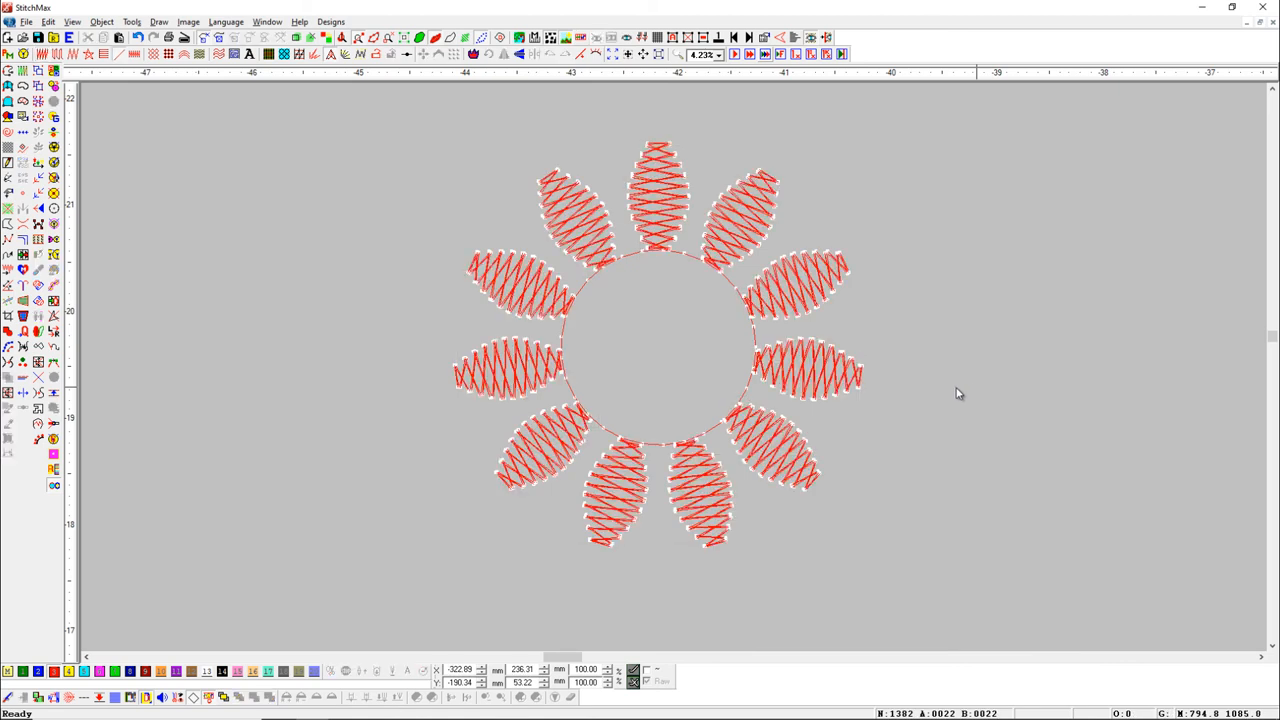